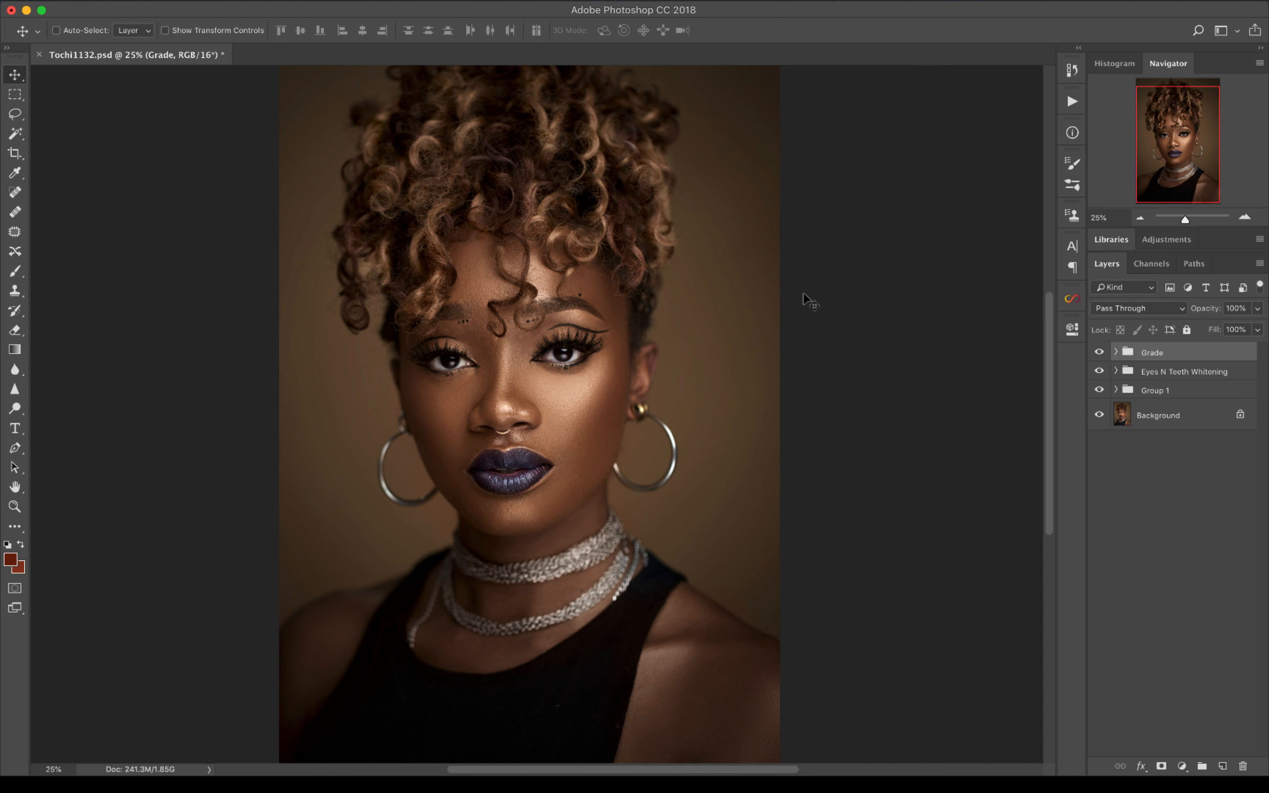
Expand the Grade group and hide its six layers, previewing the Color Lookup 1 layer on its own
{"action": "left_click", "coordinate": [1115, 353]}
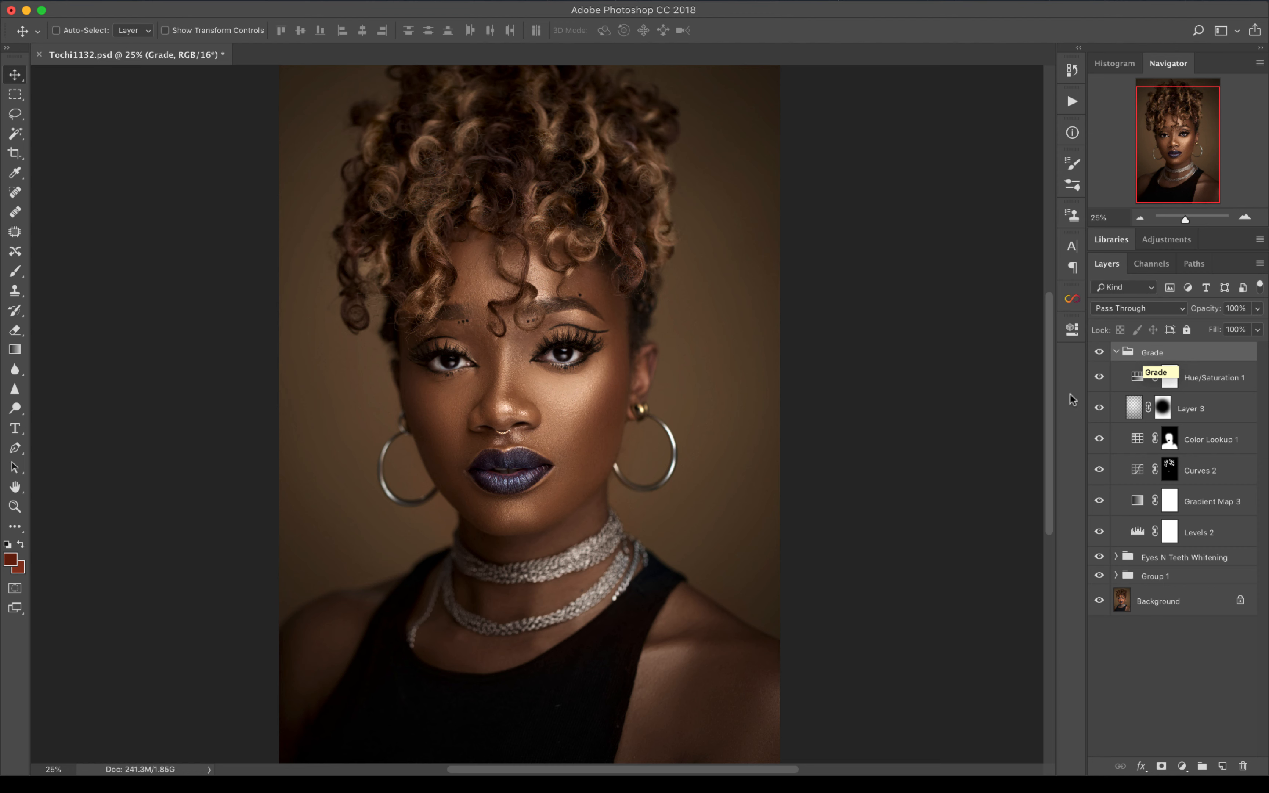
{"action": "left_click_drag", "start_coordinate": [1101, 387], "coordinate": [1099, 536]}
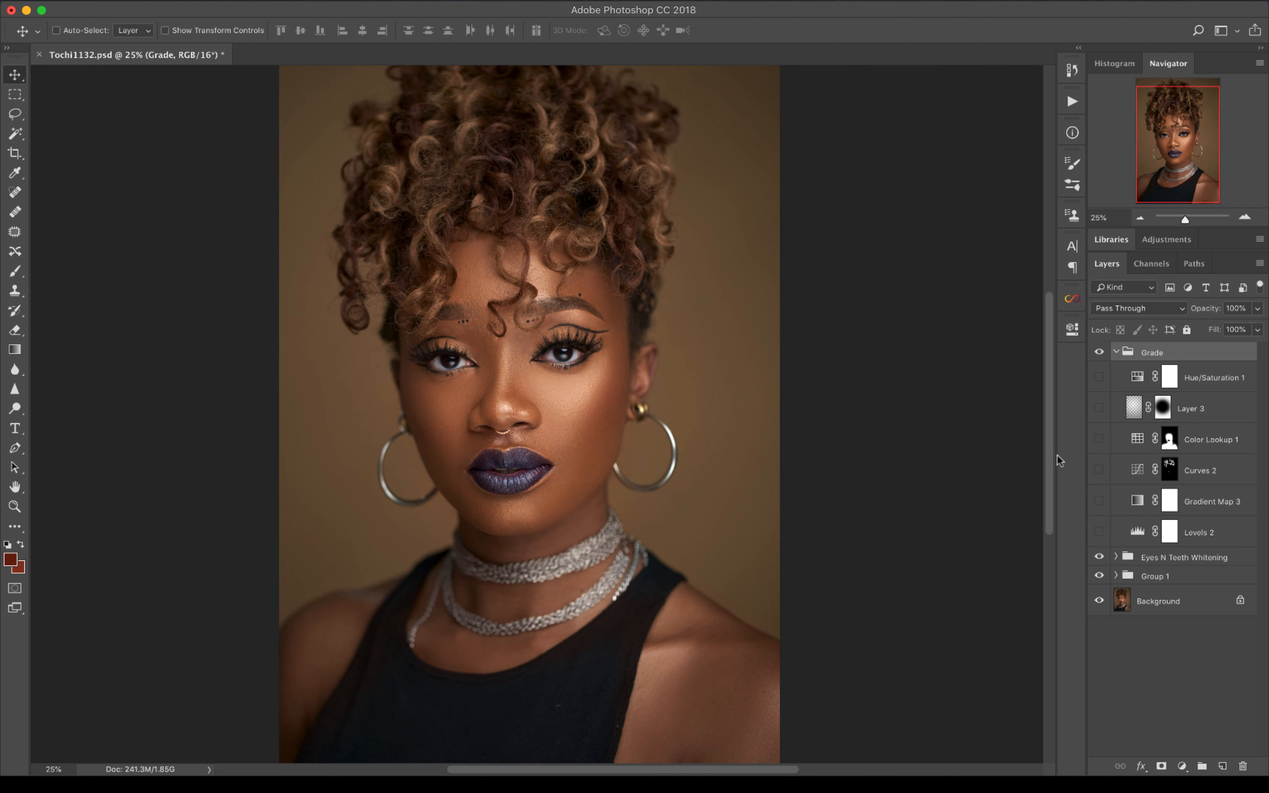
{"action": "left_click", "coordinate": [1097, 443]}
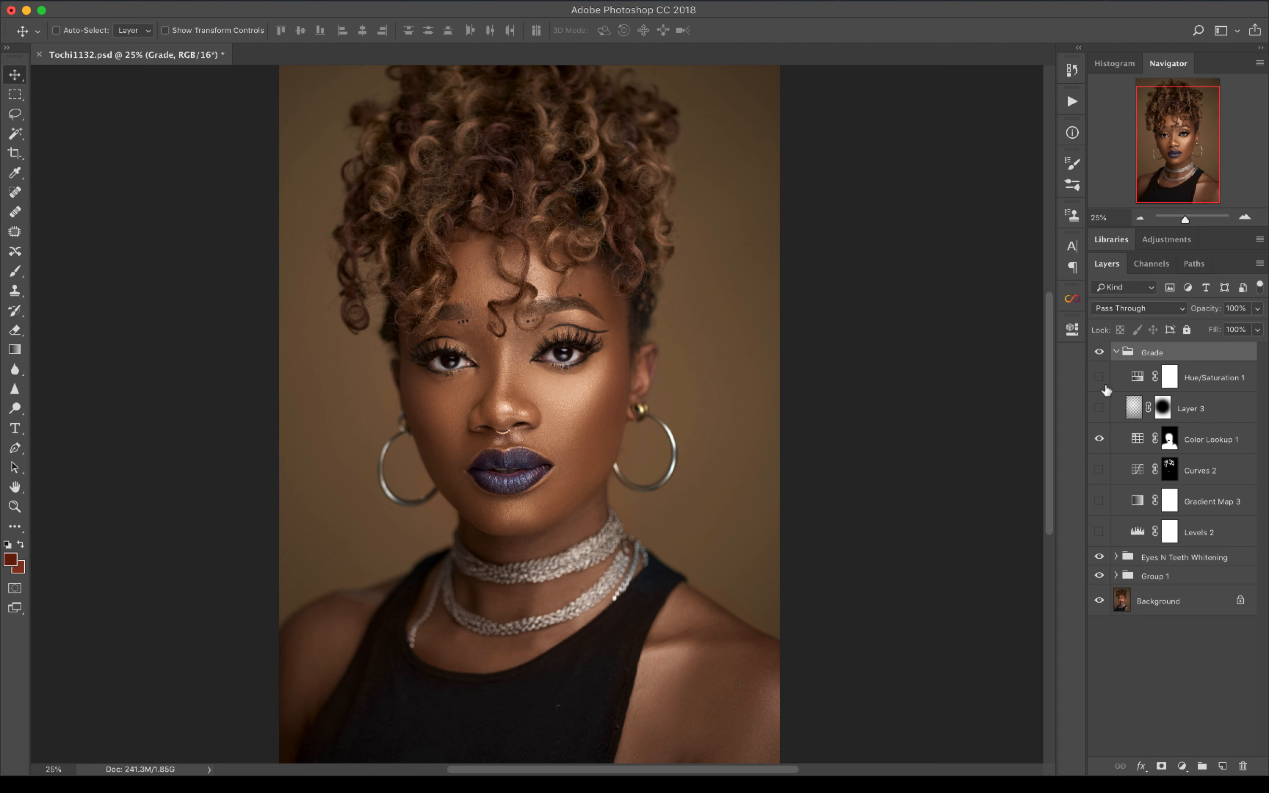
{"action": "left_click", "coordinate": [1095, 442]}
{"action": "left_click", "coordinate": [1096, 442]}
Turn on the Levels 2 layer and review its black and white input sliders
{"action": "left_click", "coordinate": [1098, 531]}
{"action": "double_click", "coordinate": [1126, 544]}
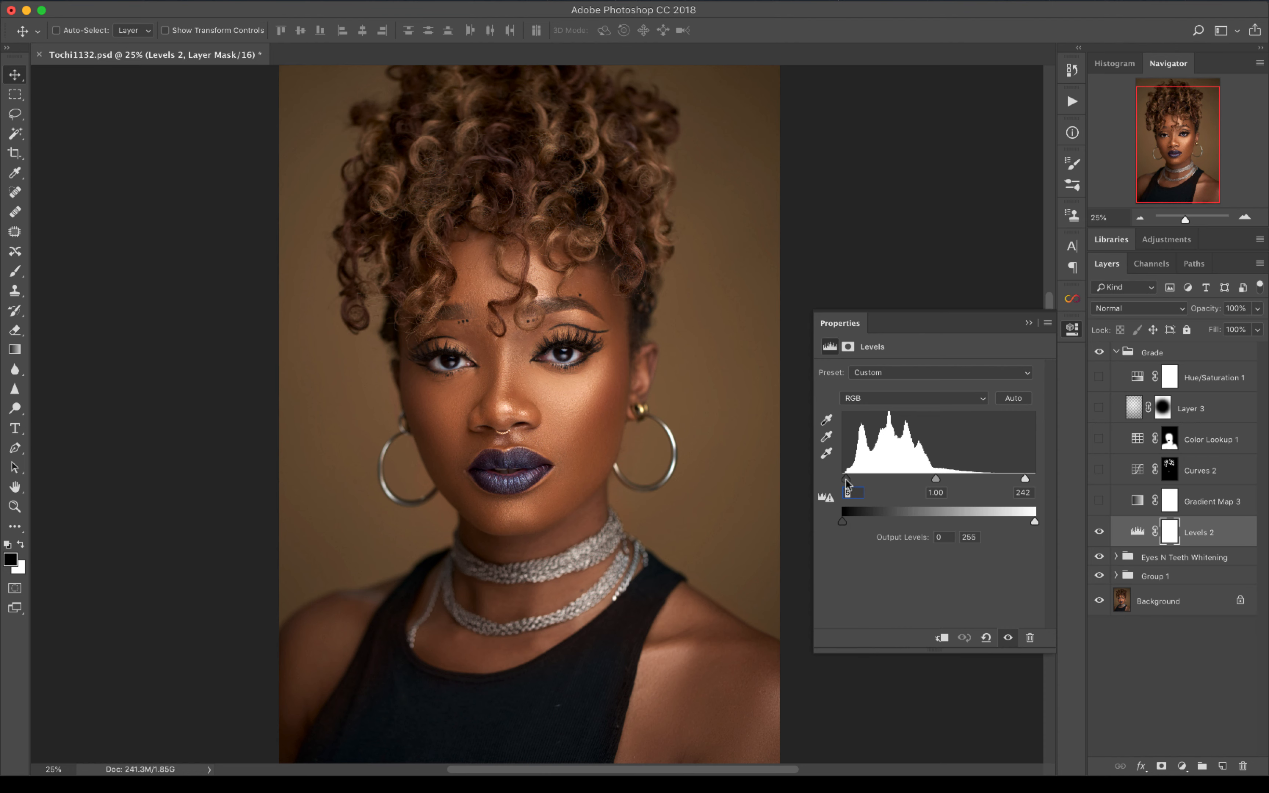
{"action": "left_click_drag", "start_coordinate": [846, 479], "coordinate": [846, 478]}
{"action": "mouse_move", "coordinate": [1024, 479]}
{"action": "left_mouse_down"}
{"action": "mouse_move", "coordinate": [1036, 475]}
{"action": "mouse_move", "coordinate": [1025, 476]}
{"action": "left_mouse_up"}
{"action": "mouse_move", "coordinate": [1025, 478]}
{"action": "left_mouse_down"}
{"action": "mouse_move", "coordinate": [1035, 477]}
{"action": "mouse_move", "coordinate": [1024, 480]}
{"action": "left_mouse_up"}
{"action": "left_click_drag", "start_coordinate": [844, 478], "coordinate": [845, 478]}
{"action": "left_click", "coordinate": [1028, 323]}
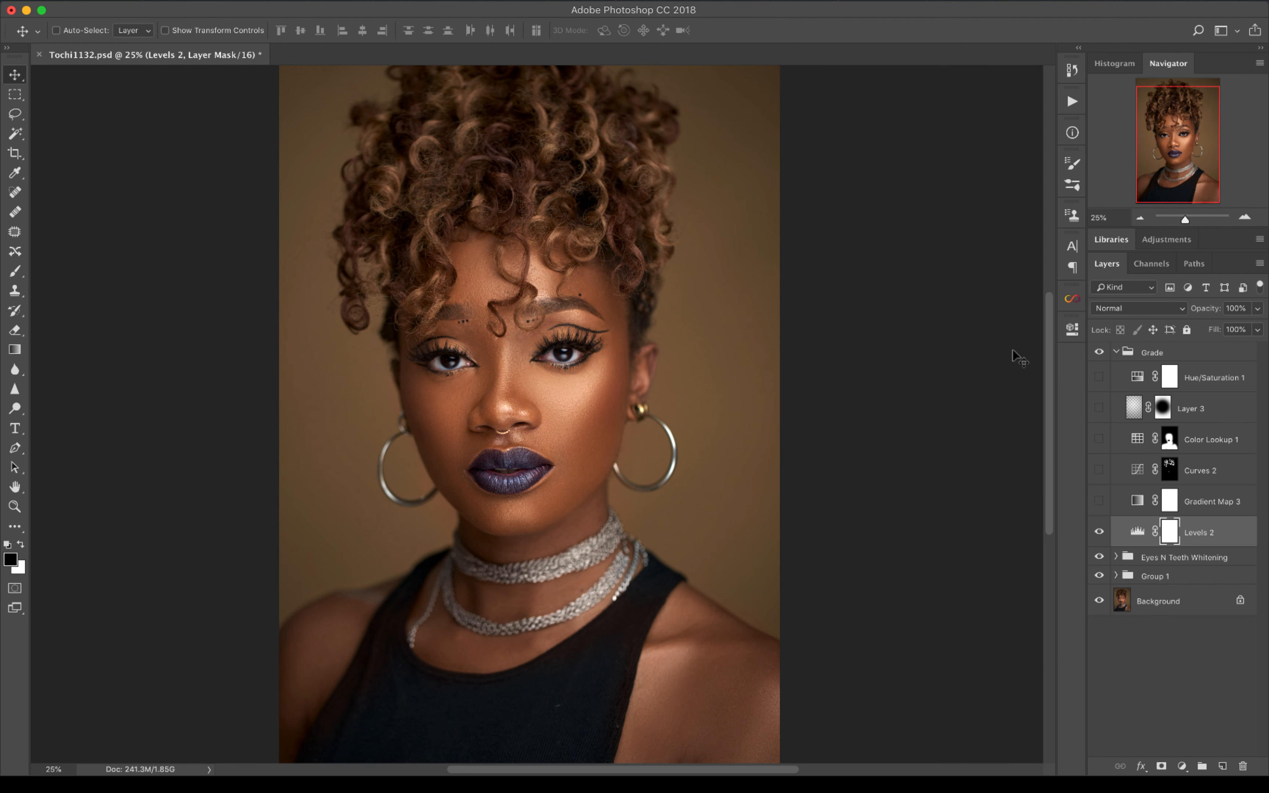
Turn on the Gradient Map 3 layer, review its gradient settings and compare the image with and without it
{"action": "left_click", "coordinate": [1138, 501]}
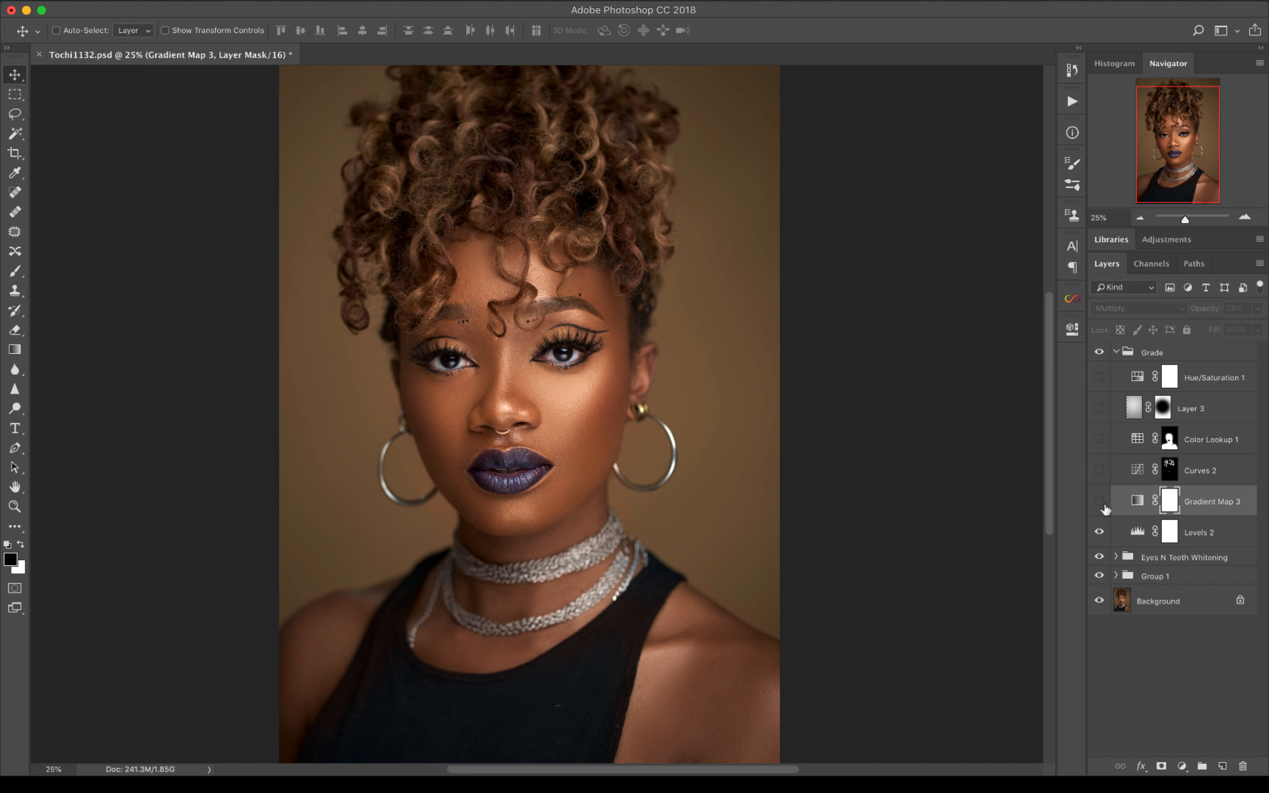
{"action": "left_click", "coordinate": [1099, 502]}
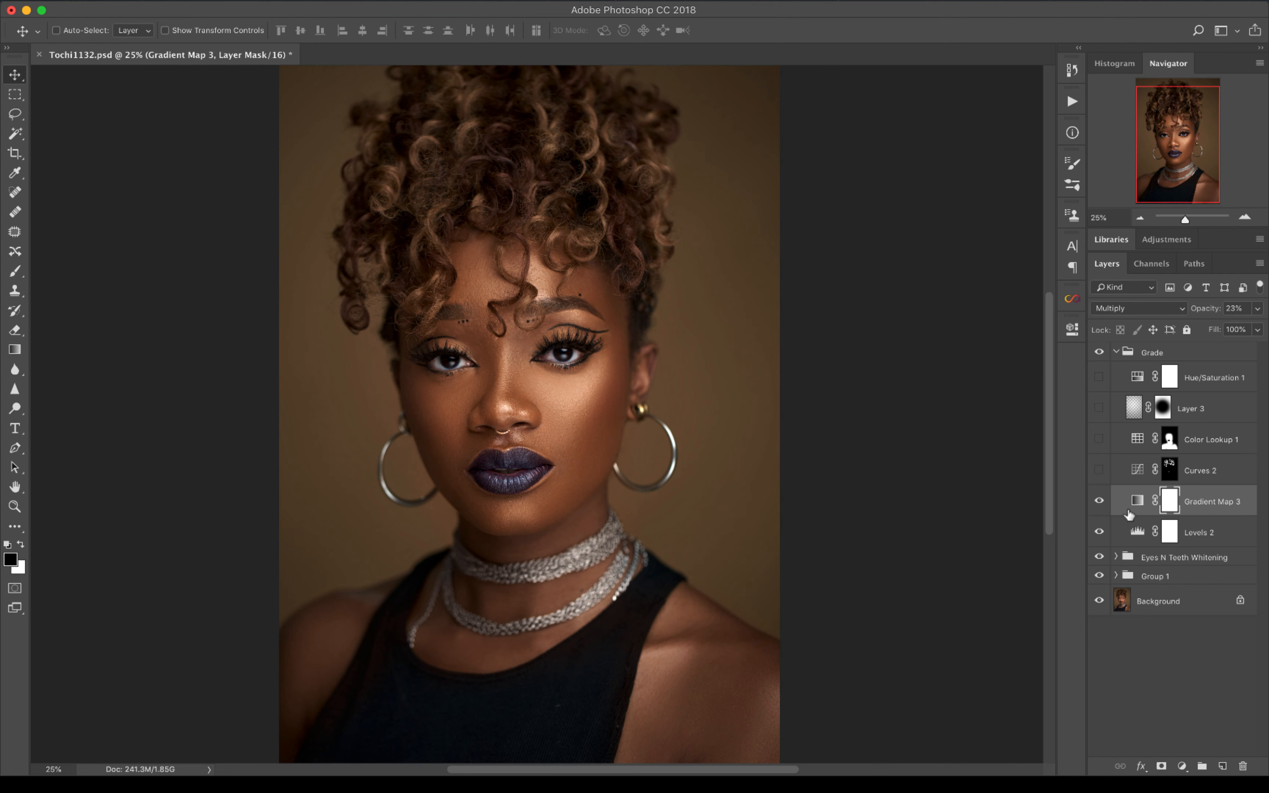
{"action": "double_click", "coordinate": [1130, 504]}
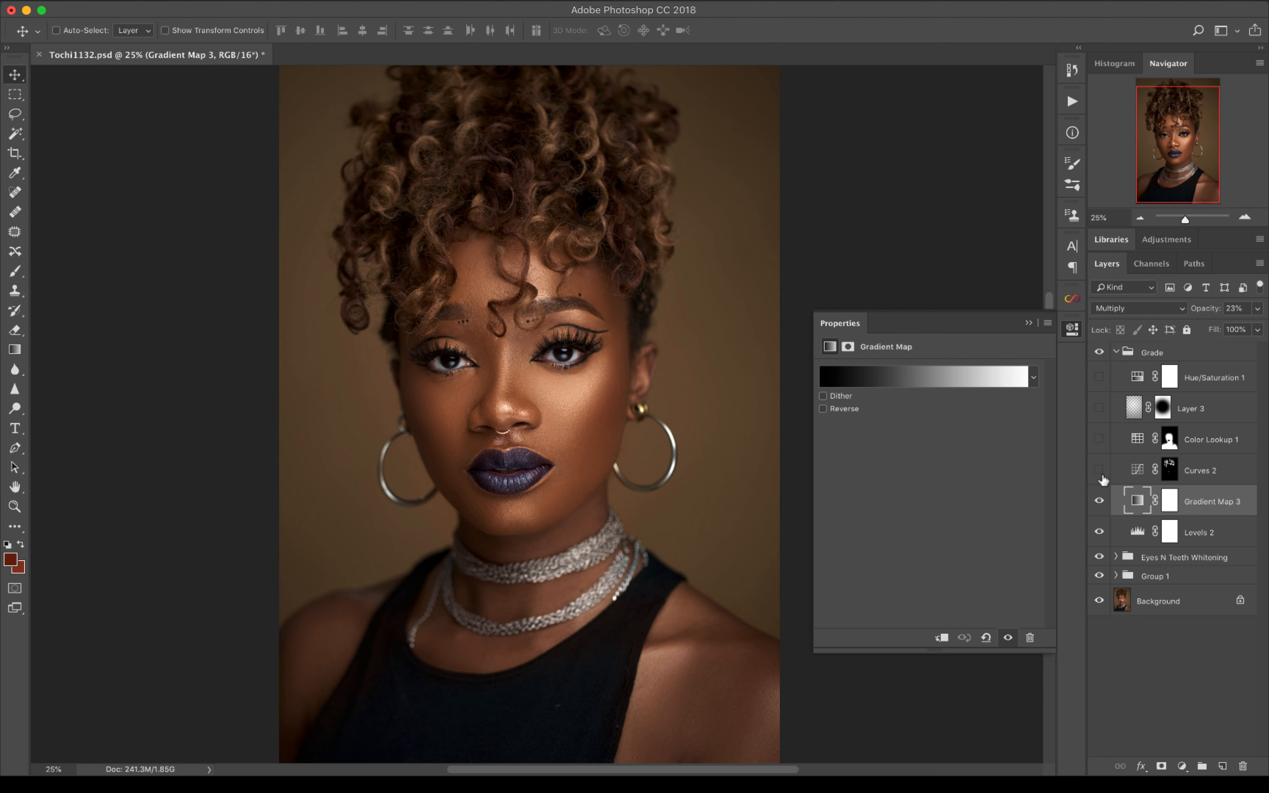
{"action": "left_click", "coordinate": [1099, 502]}
{"action": "left_click", "coordinate": [1098, 504]}
{"action": "left_click", "coordinate": [1098, 503]}
{"action": "left_click", "coordinate": [1094, 507]}
{"action": "left_click", "coordinate": [1093, 508]}
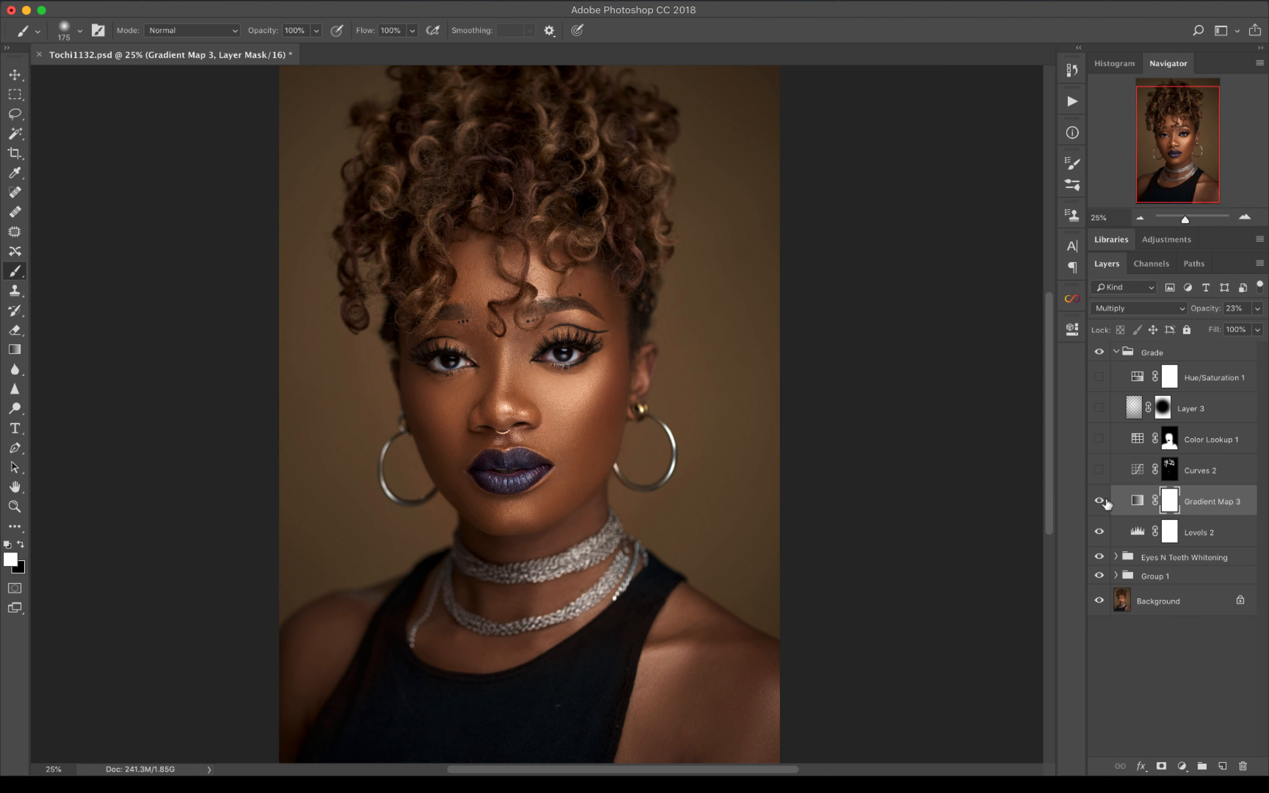
Turn on the Curves 2 layer and raise its midtone curve point to input 125, output 183
{"action": "left_click", "coordinate": [1098, 469]}
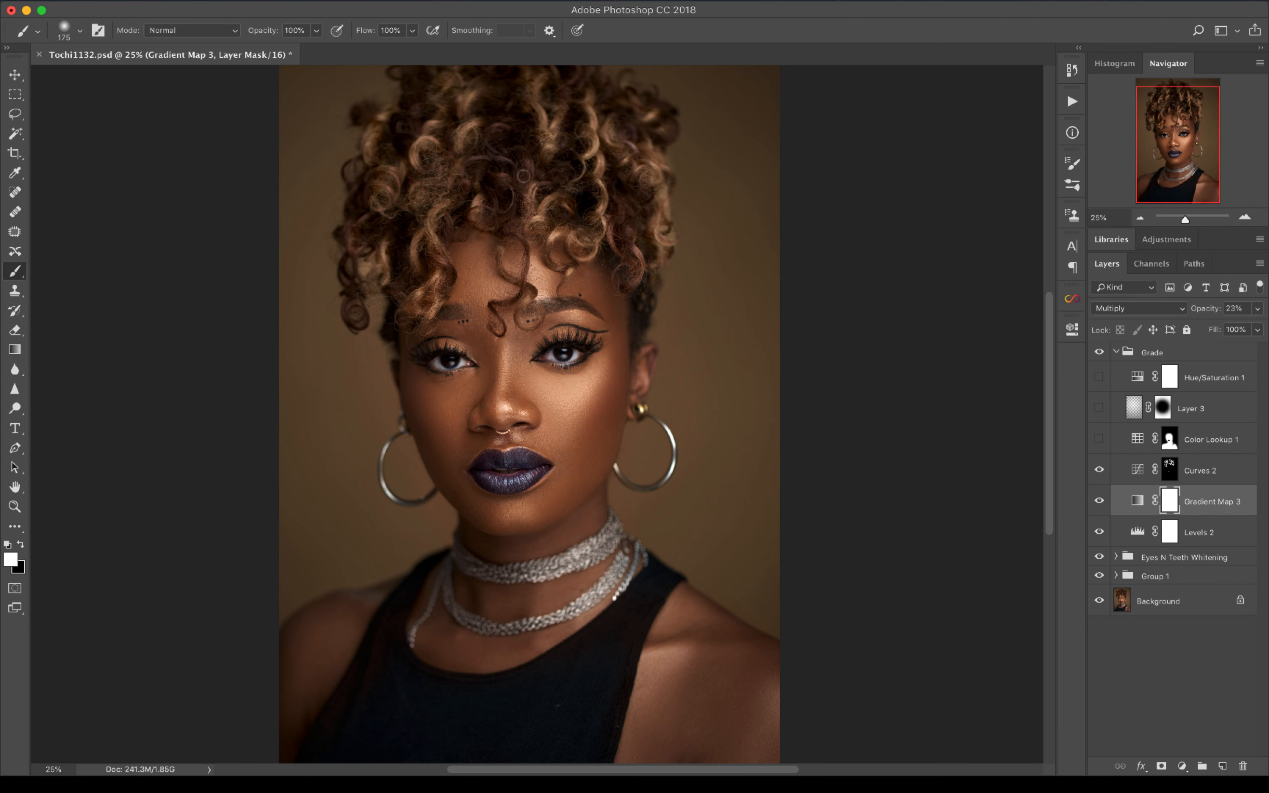
{"action": "scroll", "coordinate": [548, 191], "scroll_direction": "up", "scroll_amount": 5}
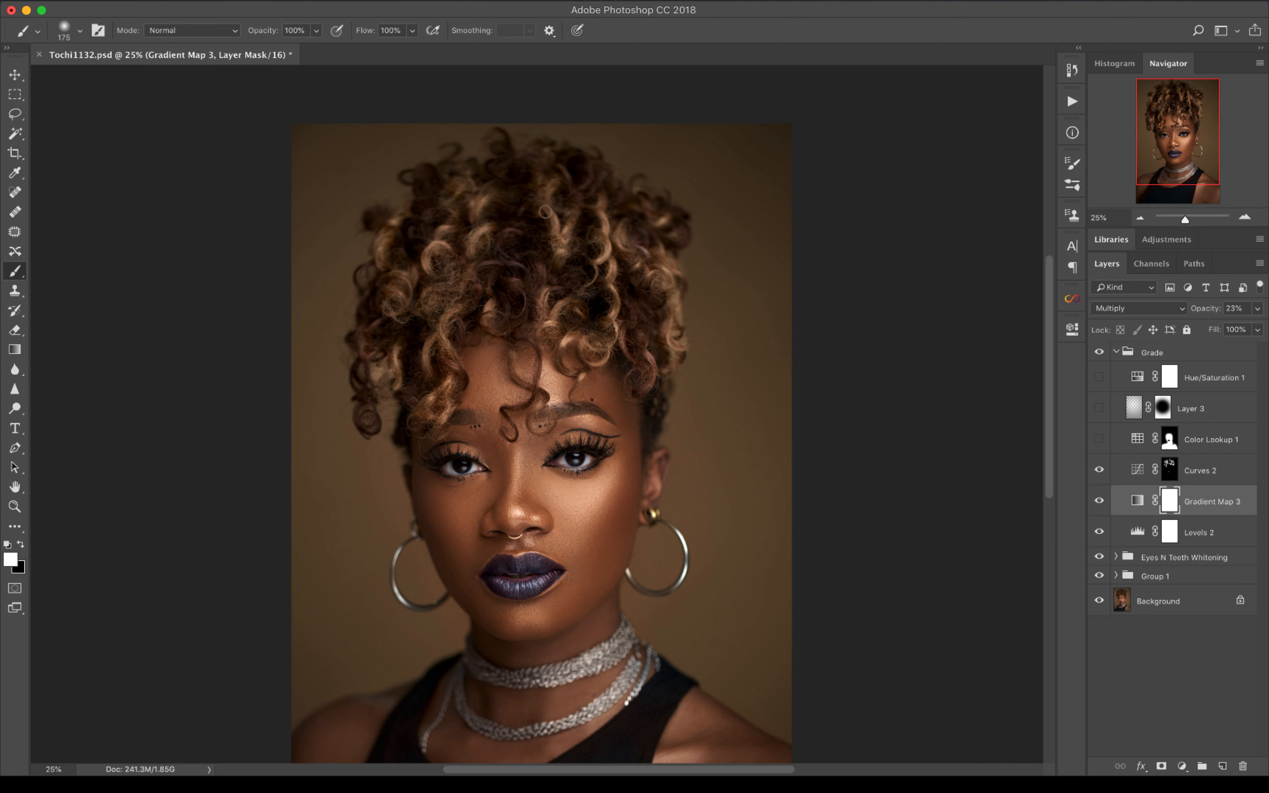
{"action": "double_click", "coordinate": [1137, 470]}
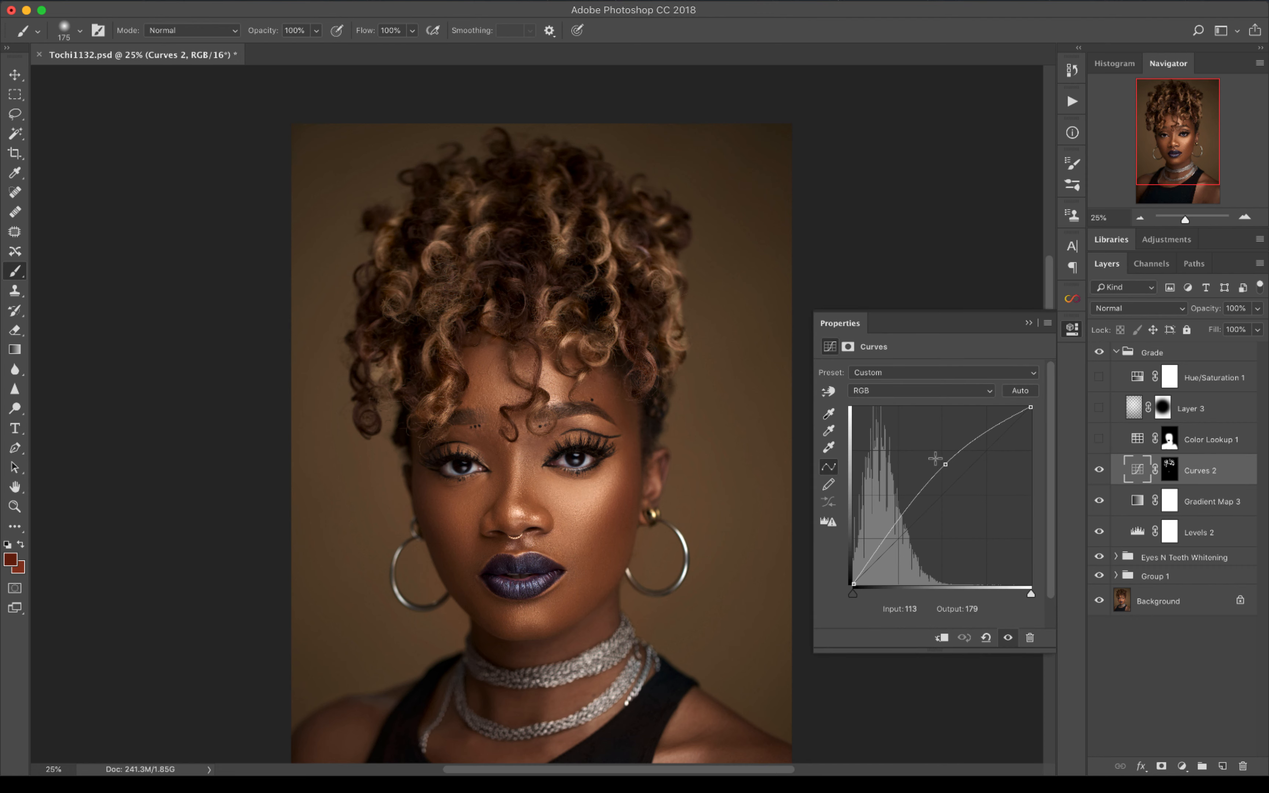
{"action": "mouse_move", "coordinate": [944, 463]}
{"action": "left_mouse_down"}
{"action": "mouse_move", "coordinate": [943, 476]}
{"action": "mouse_move", "coordinate": [941, 457]}
{"action": "left_mouse_up"}
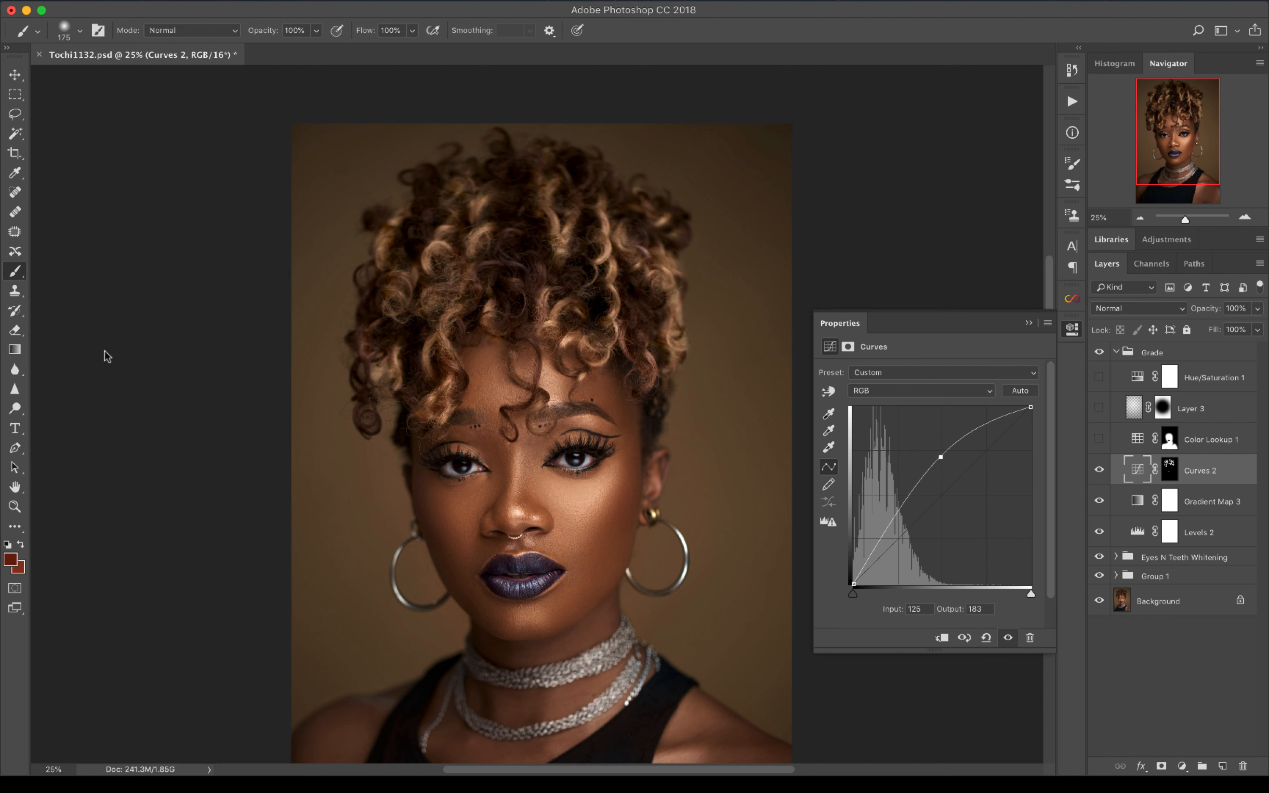
Select the Brush tool and target the Curves 2 layer mask with the default white foreground color
{"action": "right_click", "coordinate": [19, 269]}
{"action": "left_click", "coordinate": [41, 275]}
{"action": "left_click", "coordinate": [1170, 469]}
{"action": "key", "text": "d"}
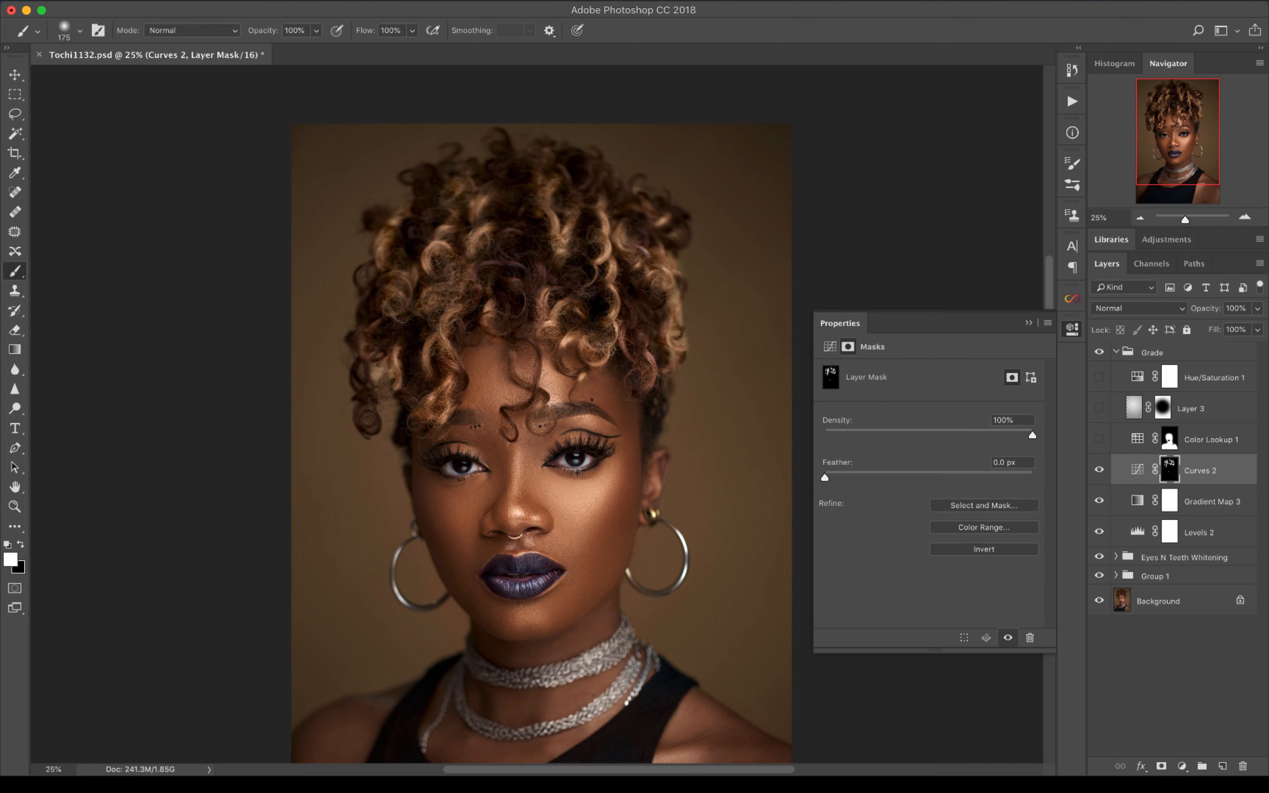
Compare the hair highlights with and without the Curves 2 layer
{"action": "left_click", "coordinate": [1100, 472]}
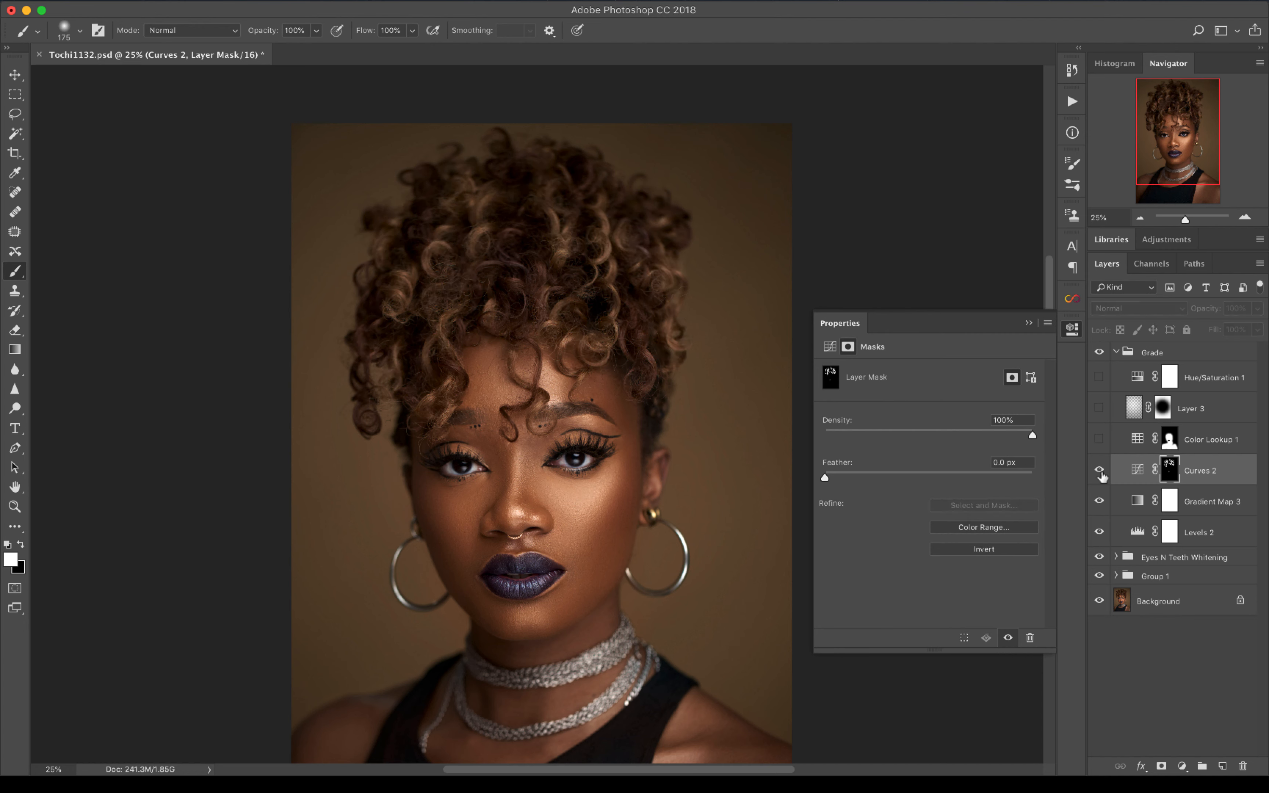
{"action": "left_click", "coordinate": [1100, 472]}
{"action": "left_click", "coordinate": [1100, 472]}
{"action": "left_click", "coordinate": [1100, 472]}
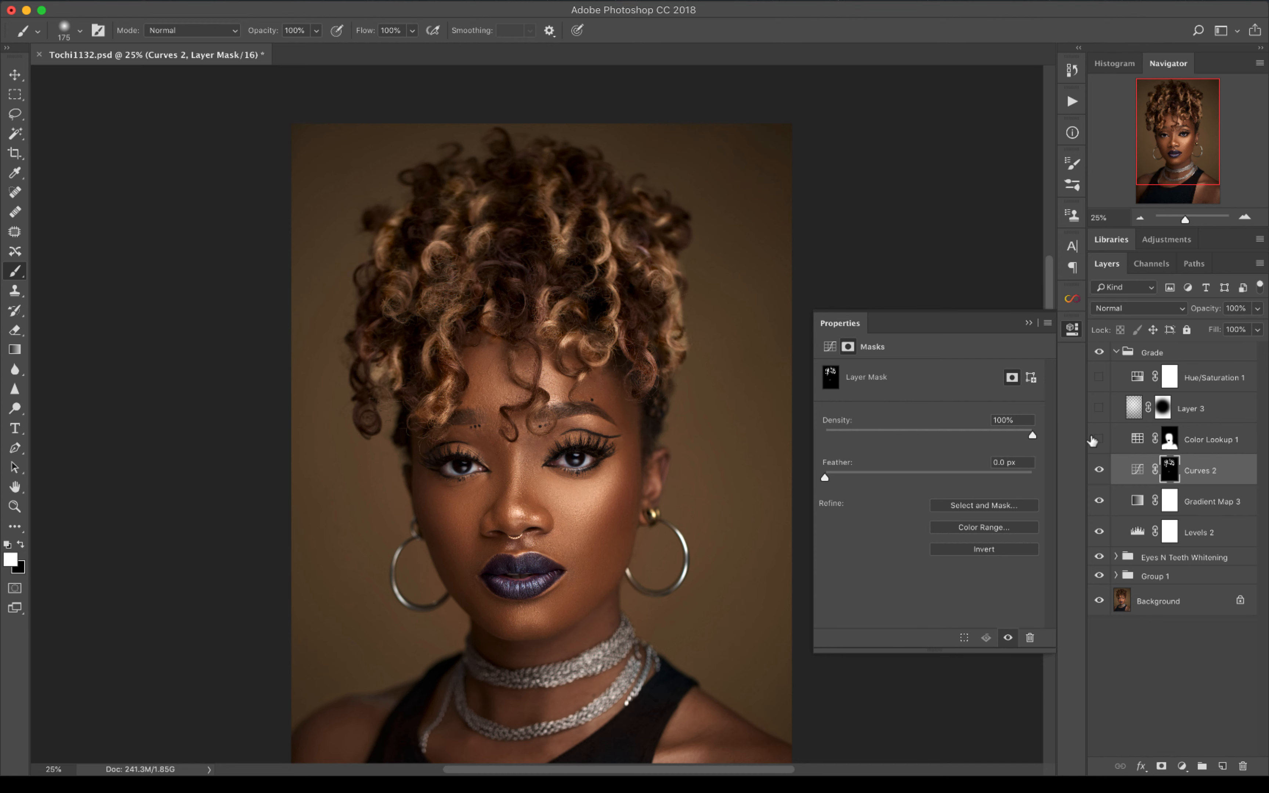
{"action": "scroll", "coordinate": [611, 443], "scroll_direction": "down", "scroll_amount": 5}
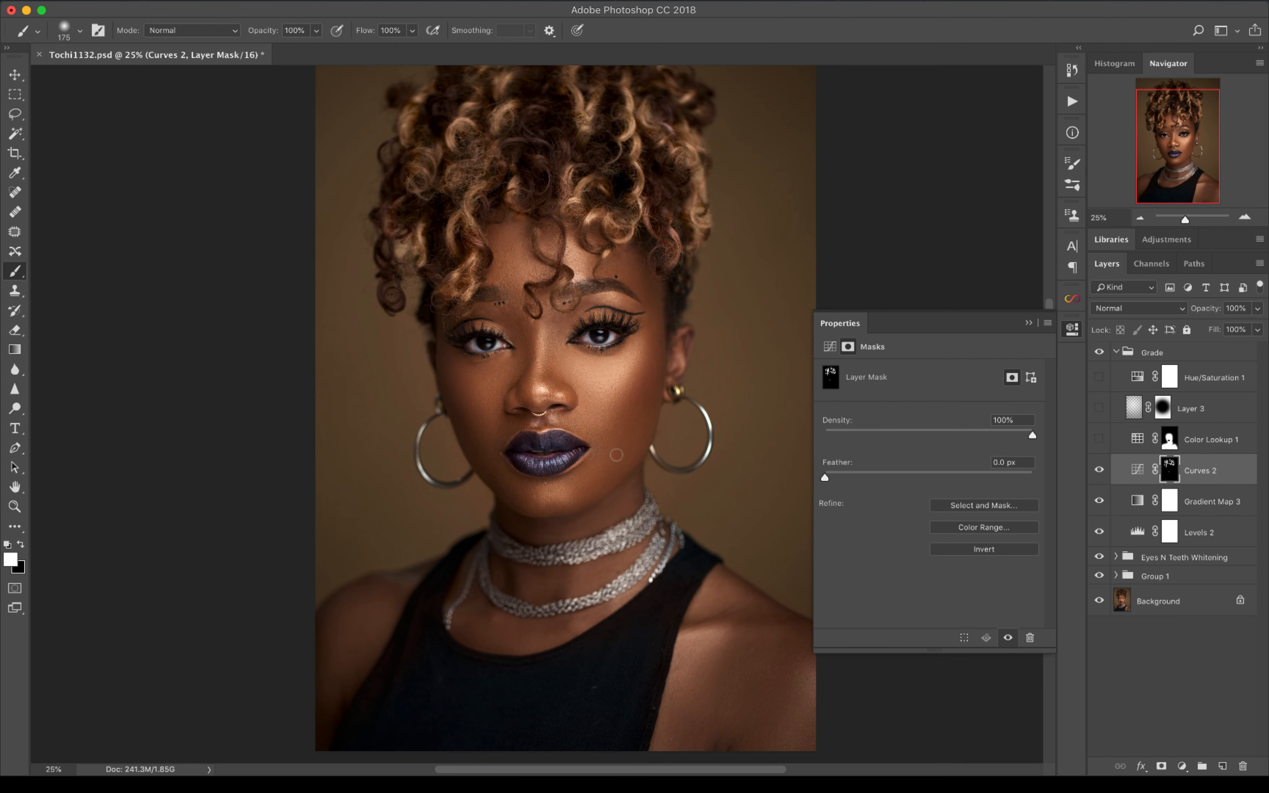
{"action": "left_click", "coordinate": [1098, 471]}
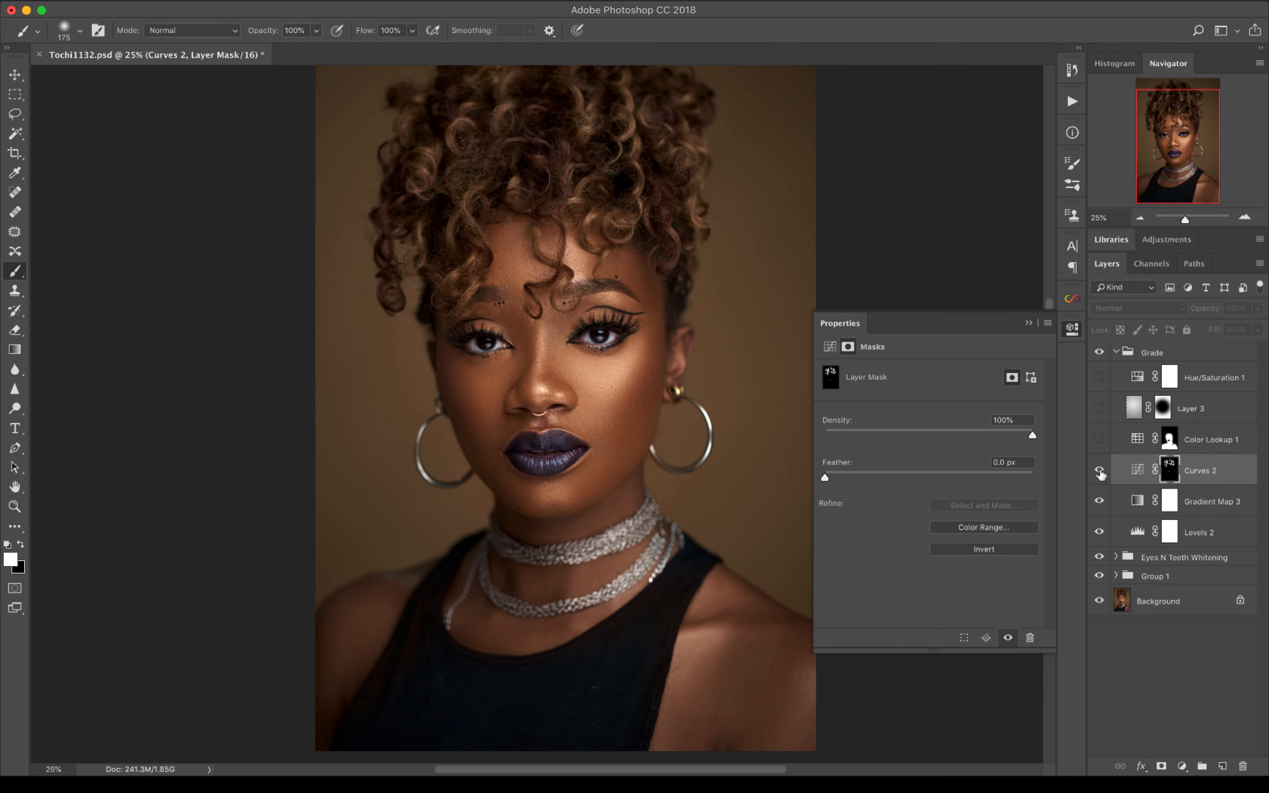
{"action": "left_click", "coordinate": [1098, 471]}
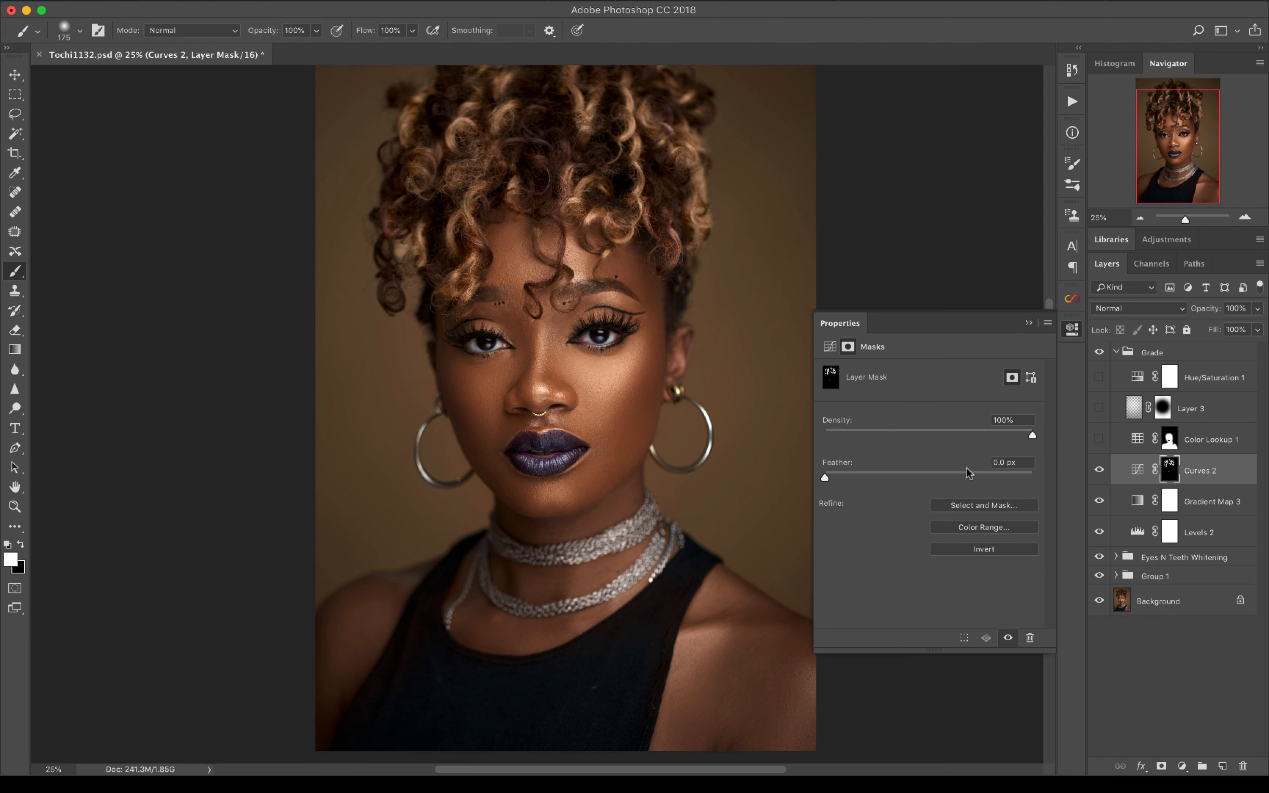
Compare the portrait with and without the Eyes N Teeth Whitening group
{"action": "left_click", "coordinate": [1100, 562]}
{"action": "left_click", "coordinate": [1100, 562]}
{"action": "left_click", "coordinate": [1100, 562]}
{"action": "left_click", "coordinate": [1101, 562]}
{"action": "left_click", "coordinate": [1101, 561]}
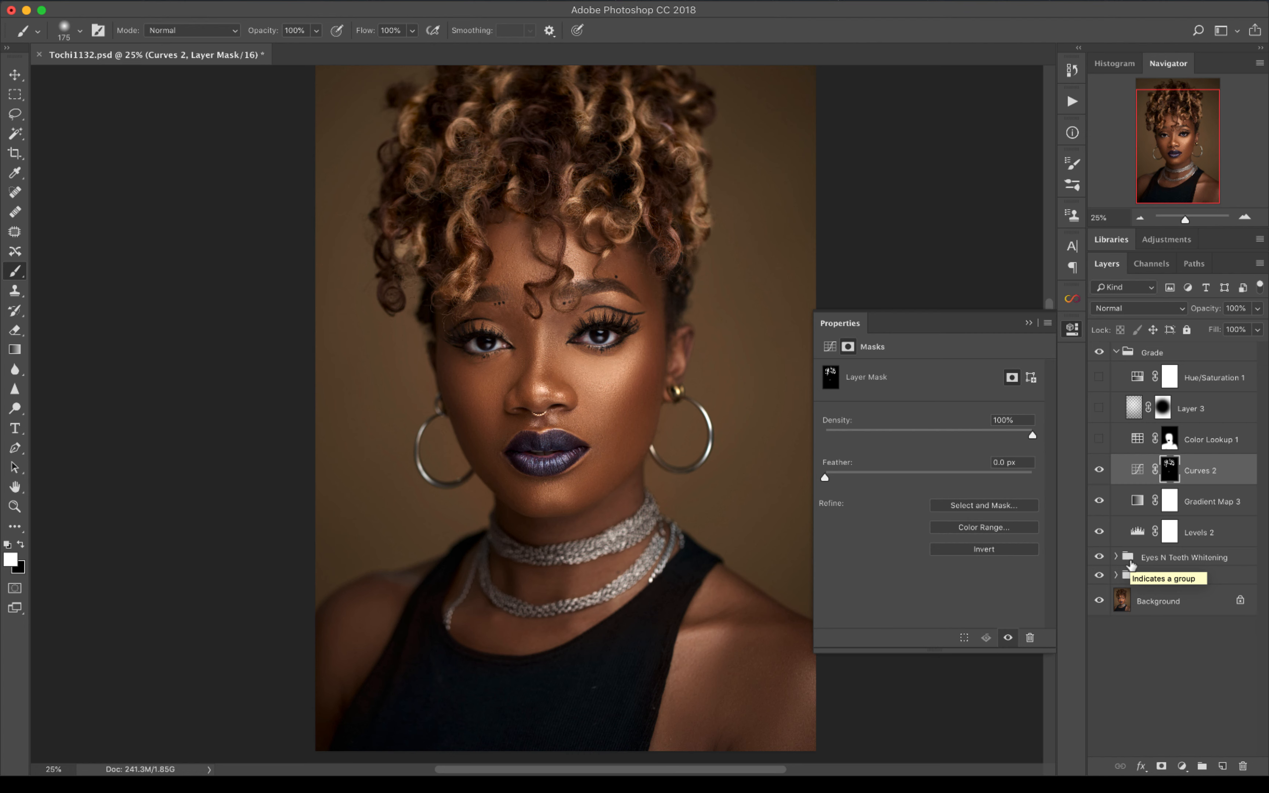
{"action": "left_click", "coordinate": [1101, 561]}
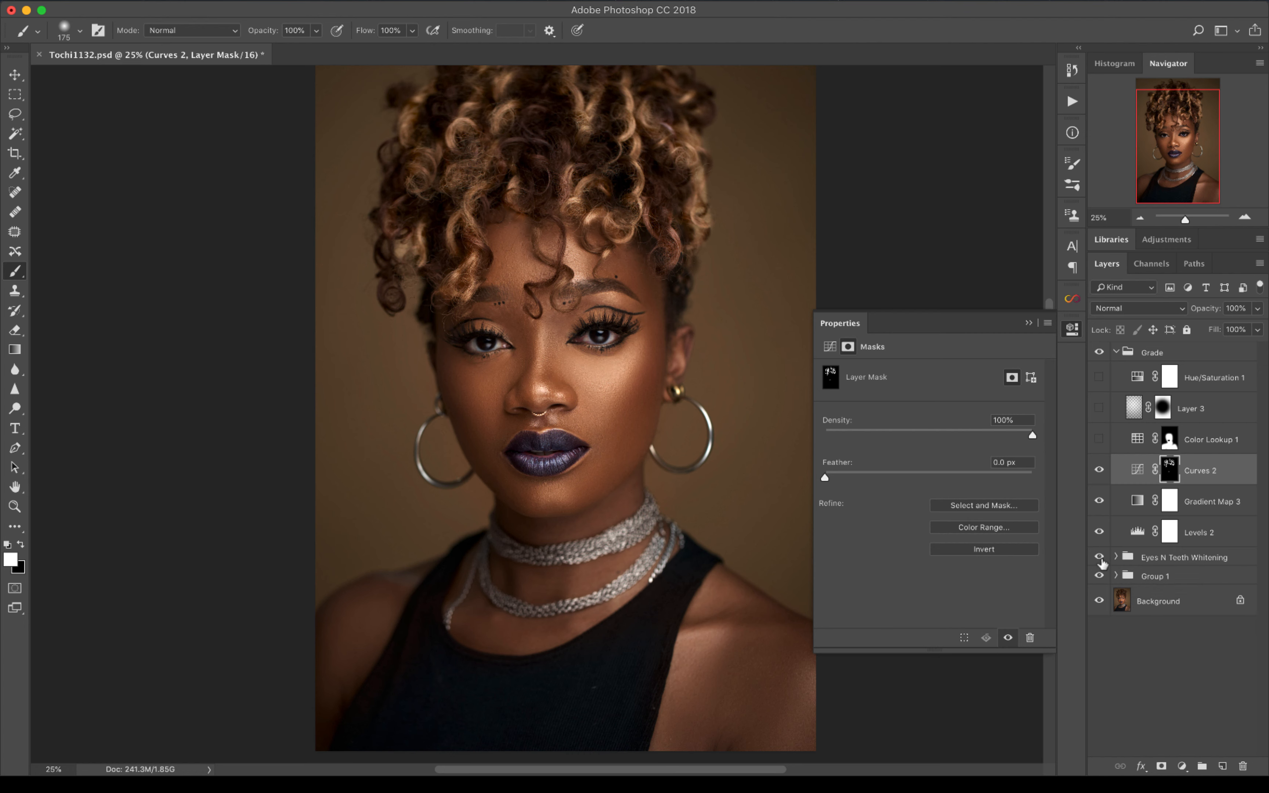
{"action": "left_click", "coordinate": [1100, 560]}
{"action": "left_click", "coordinate": [1099, 560]}
{"action": "left_click", "coordinate": [1100, 560]}
{"action": "left_click", "coordinate": [1100, 560]}
Hide Curves 2, Gradient Map 3 and Levels 2, and show them again one by one to review the grade so far
{"action": "left_click", "coordinate": [1137, 469]}
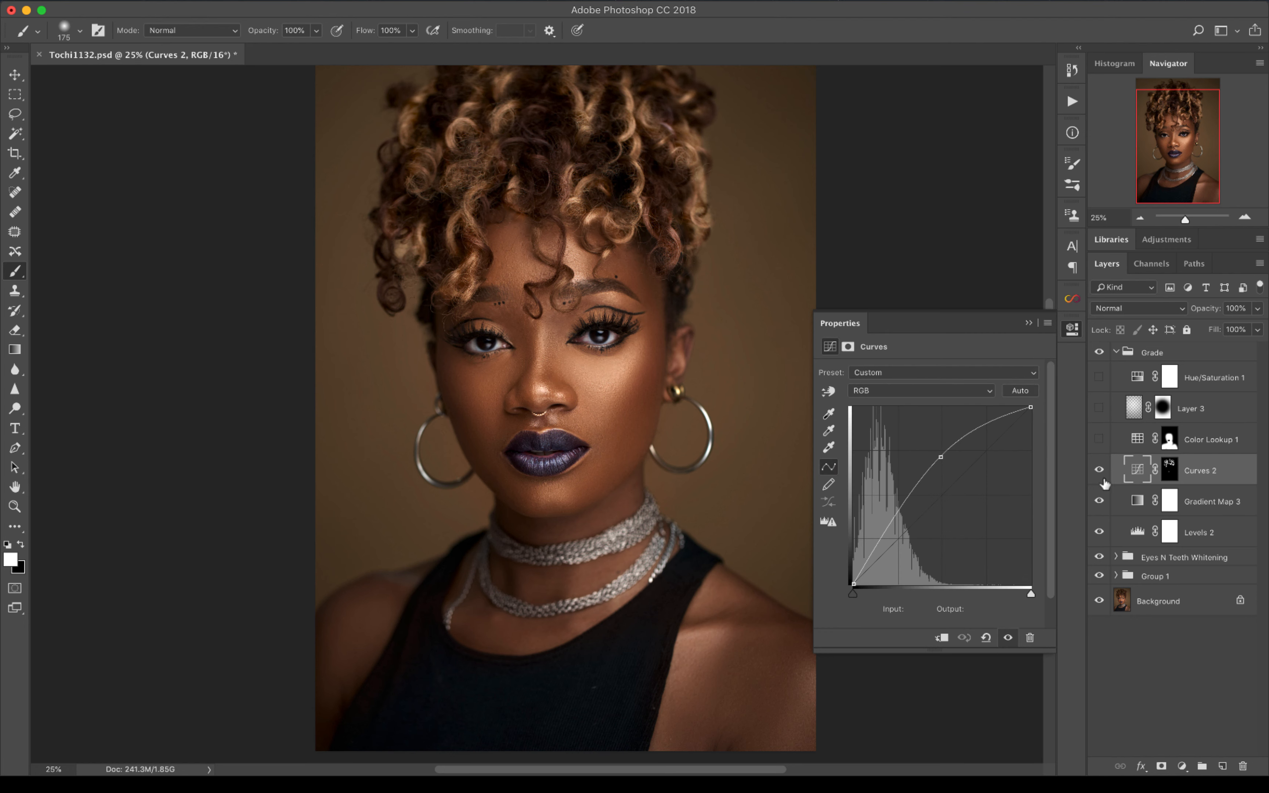
{"action": "left_click_drag", "start_coordinate": [1099, 472], "coordinate": [1105, 516]}
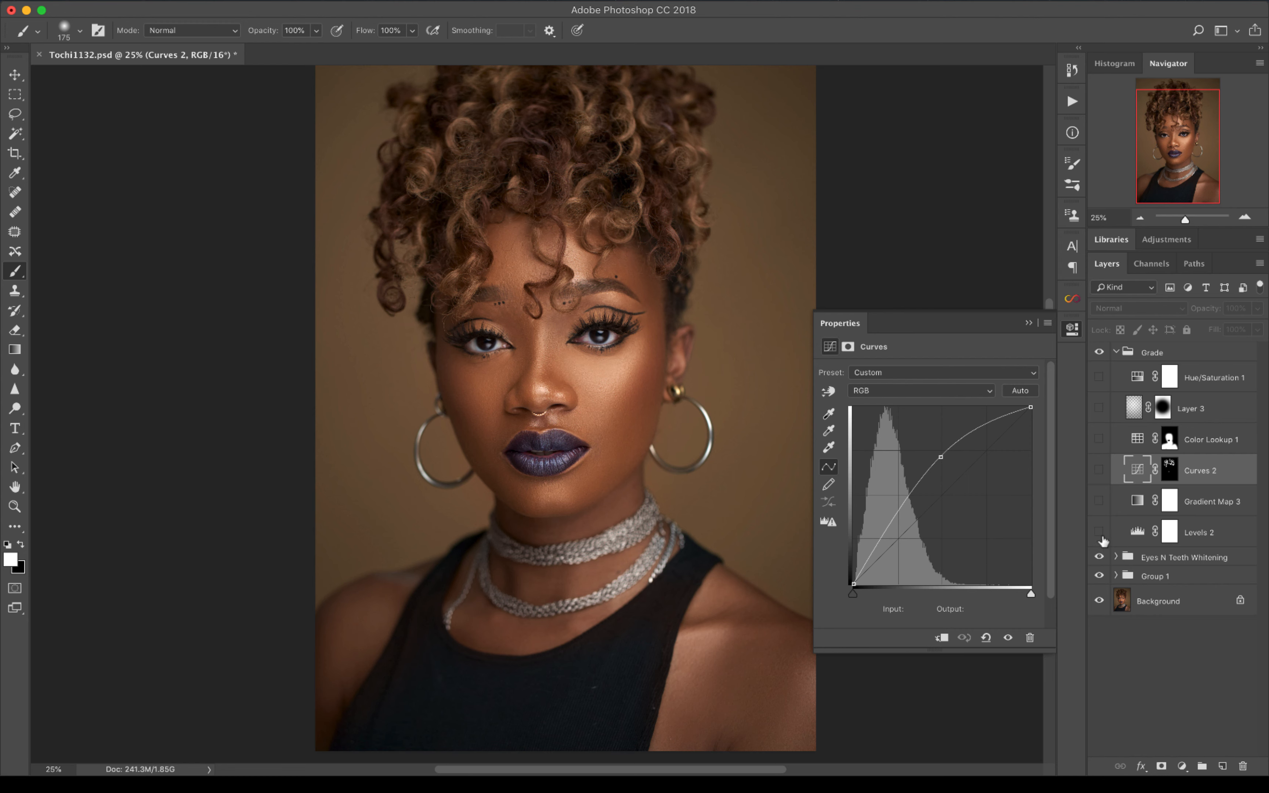
{"action": "left_click", "coordinate": [1100, 532]}
{"action": "left_click", "coordinate": [1099, 501]}
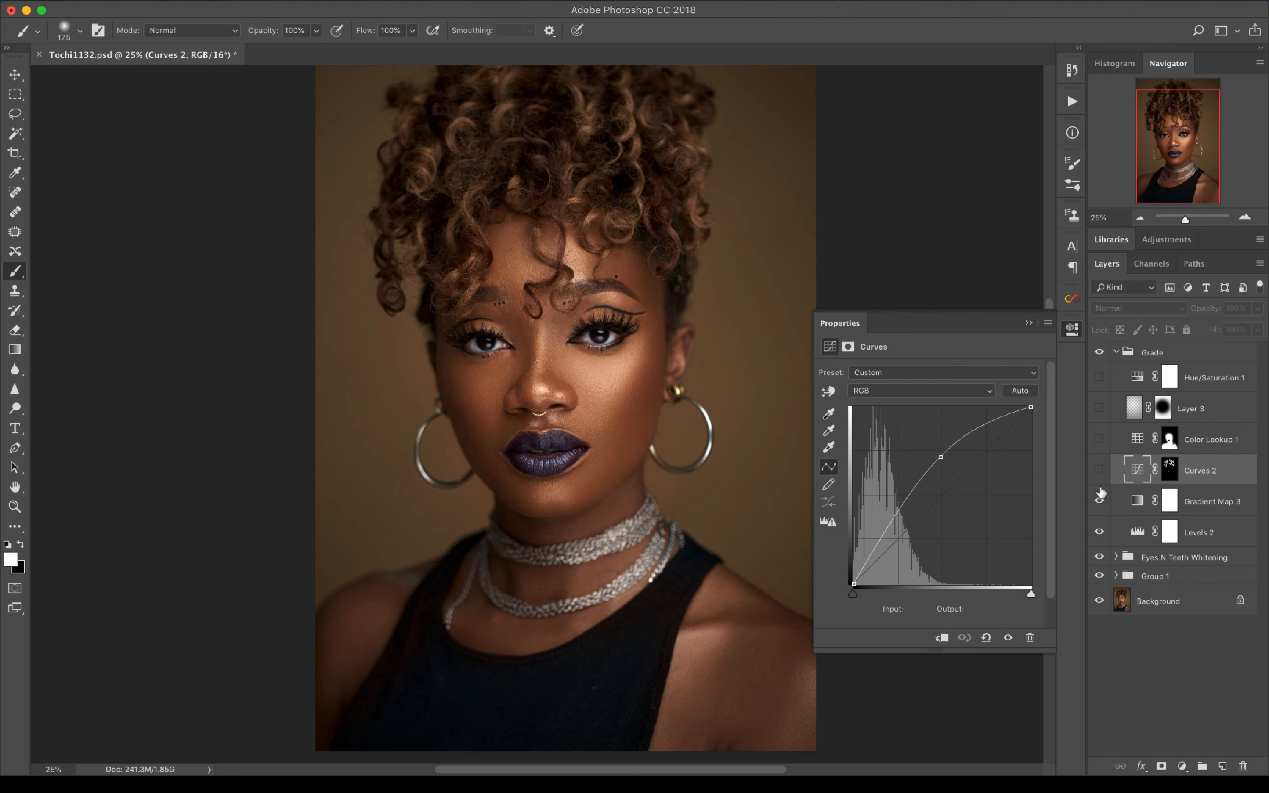
{"action": "left_click", "coordinate": [1098, 469]}
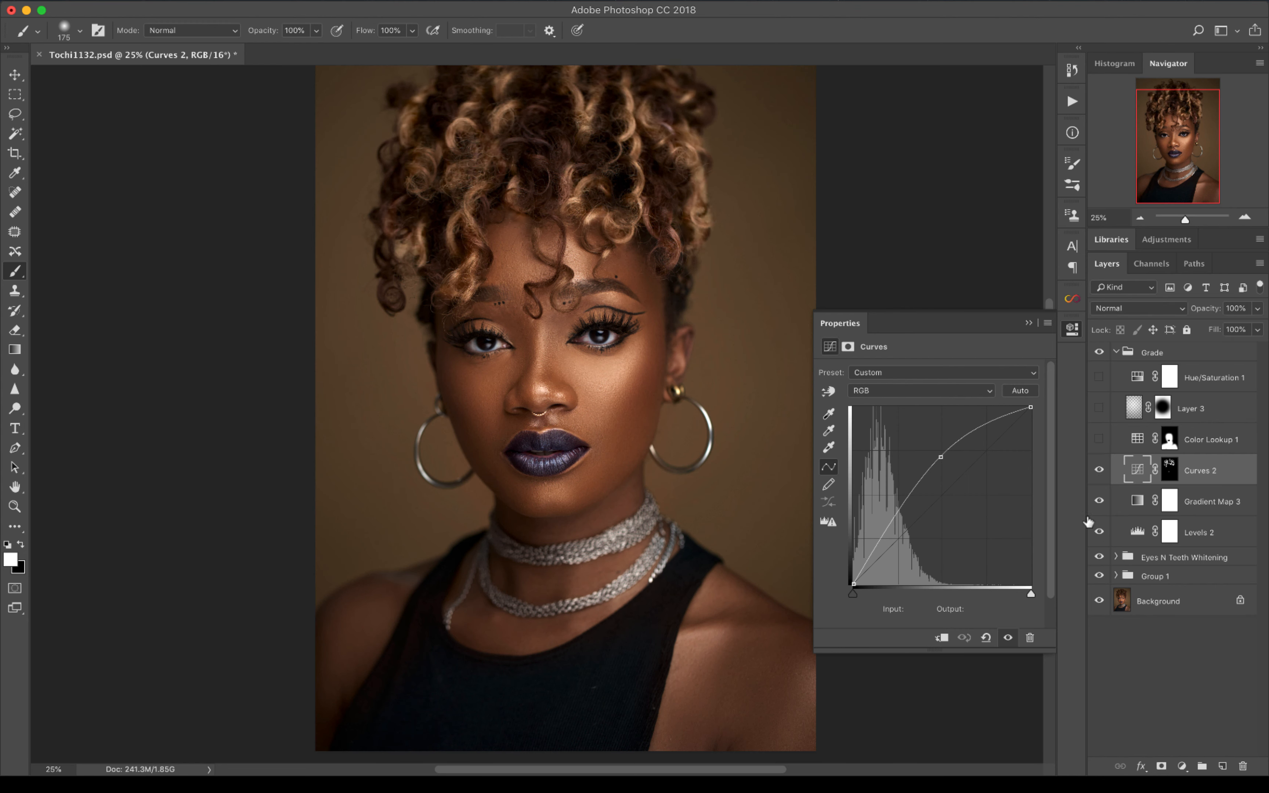
Turn on the Color Lookup 1 layer and load Signature Skintone 4.CUBE as its 3D LUT
{"action": "left_click", "coordinate": [1099, 438]}
{"action": "left_click", "coordinate": [1105, 446]}
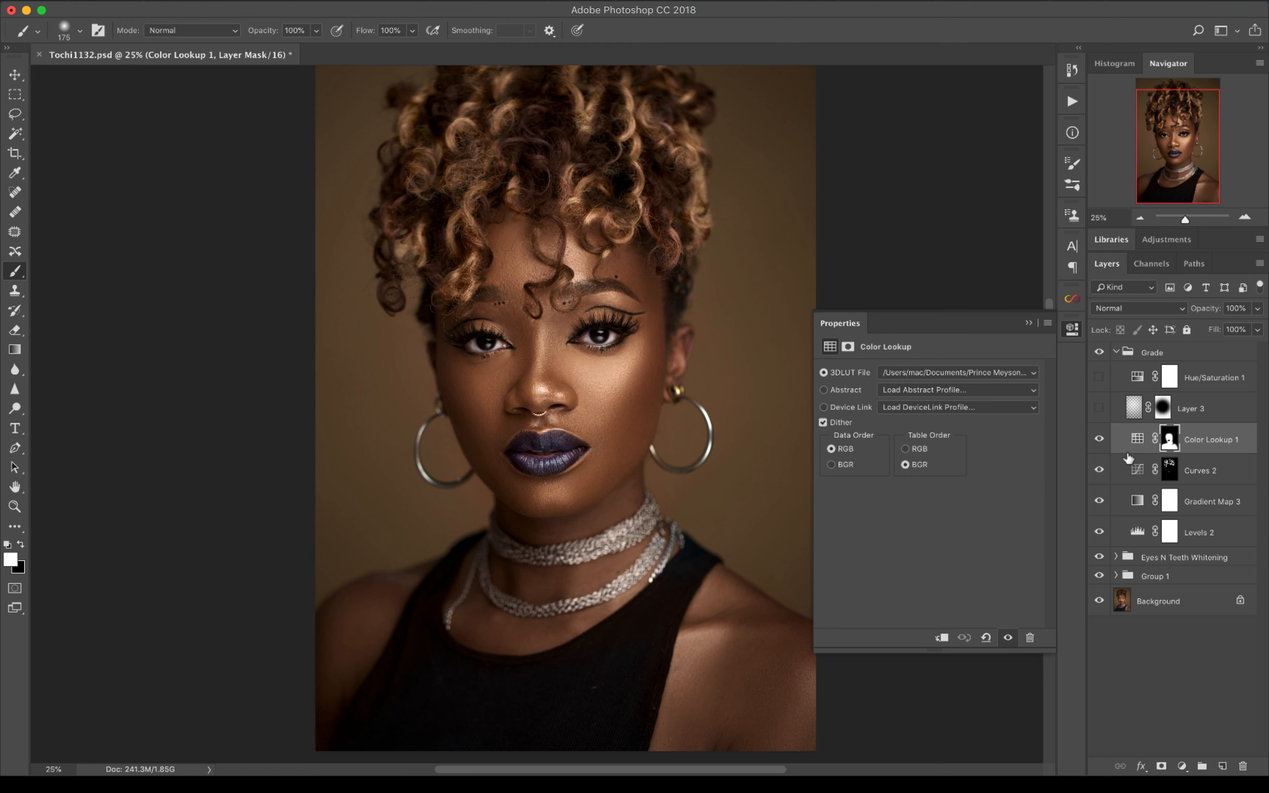
{"action": "left_click", "coordinate": [952, 374]}
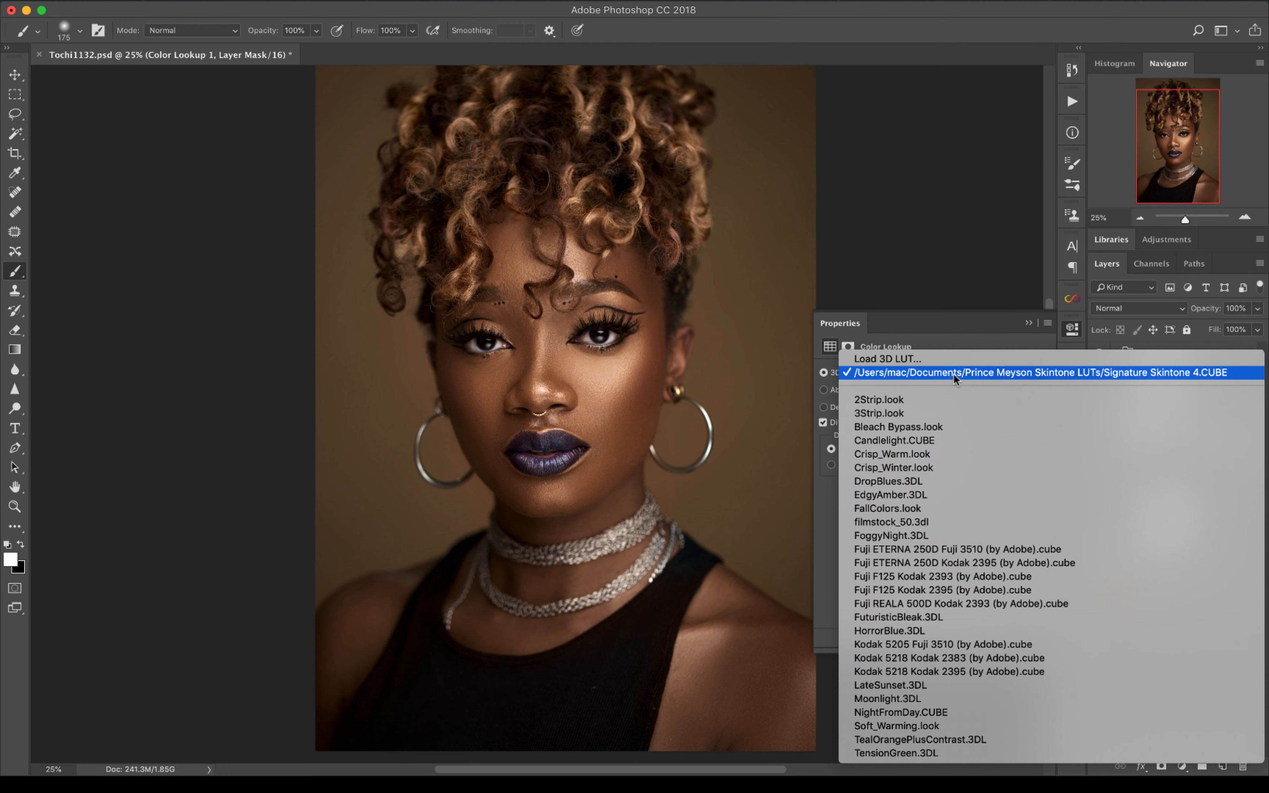
{"action": "left_click", "coordinate": [920, 358]}
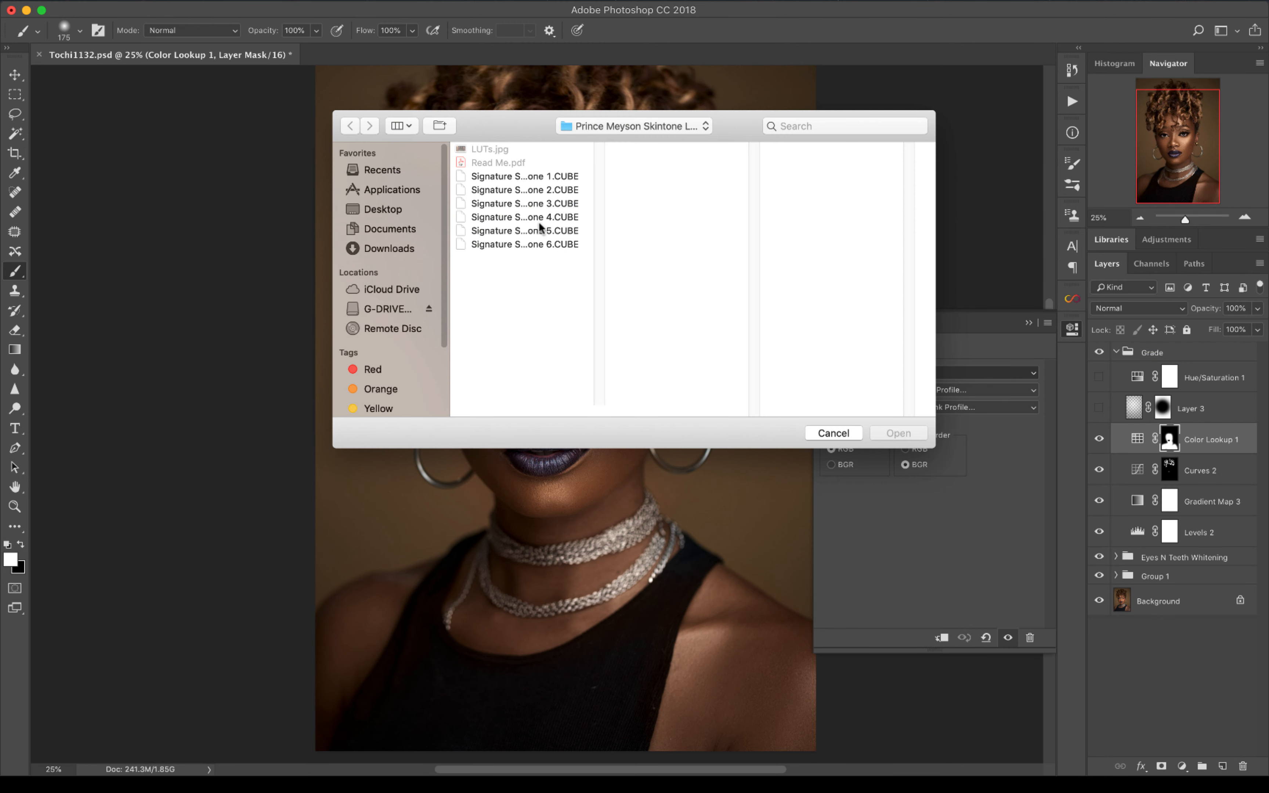
{"action": "left_click", "coordinate": [540, 217]}
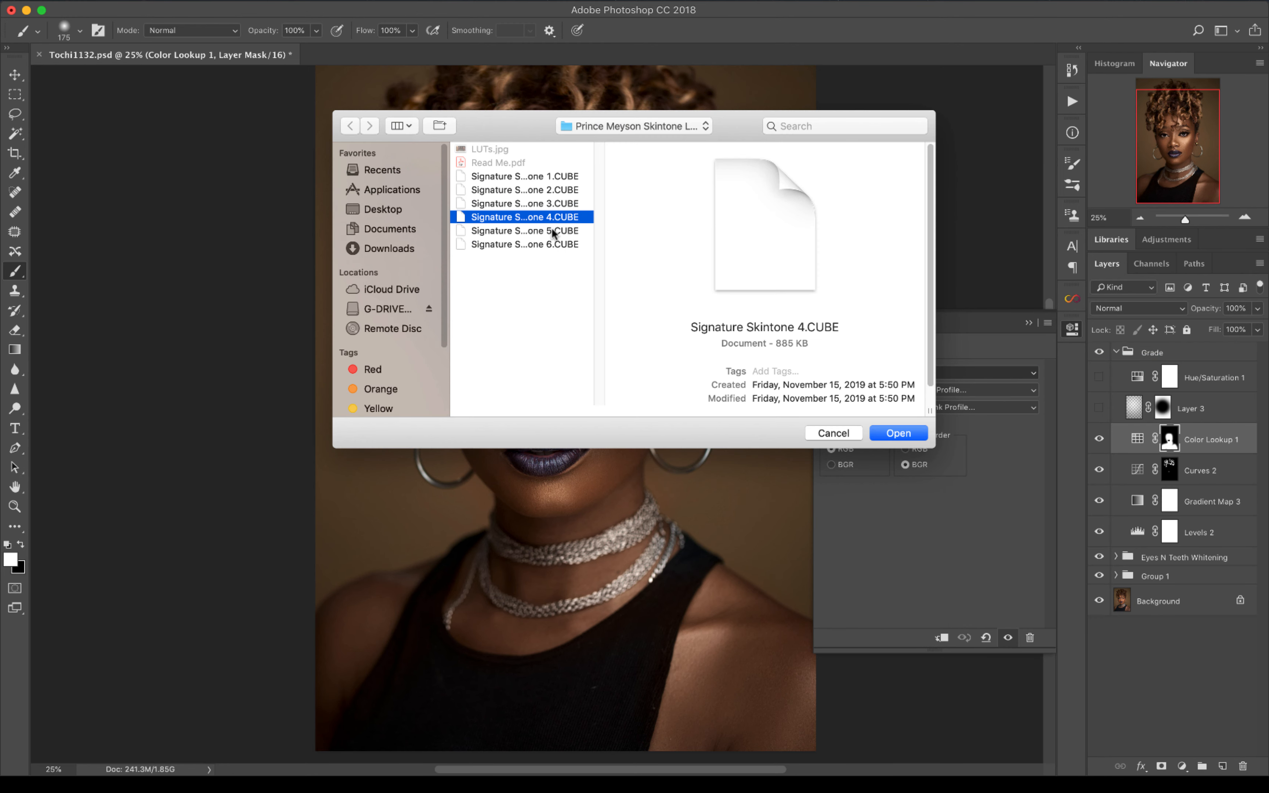
{"action": "left_click", "coordinate": [898, 433]}
{"action": "left_click", "coordinate": [1029, 323]}
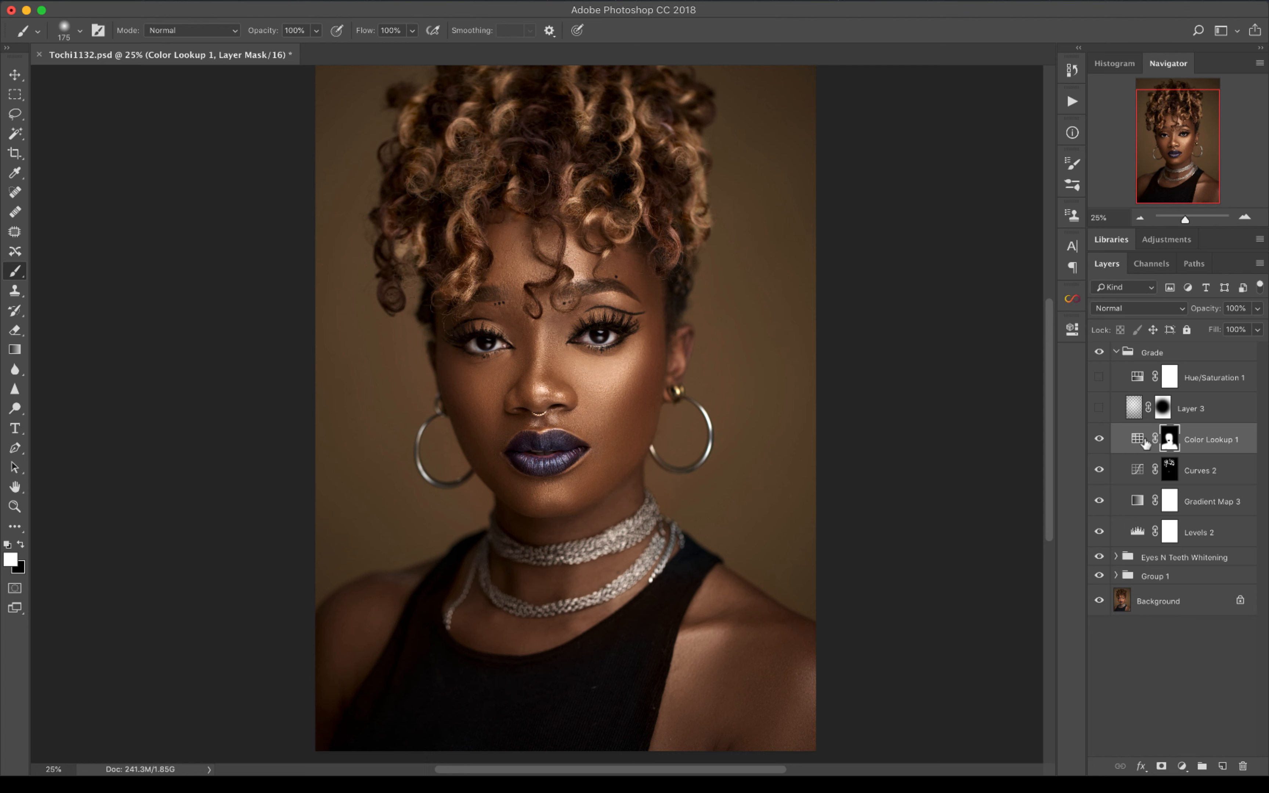
Inspect the Color Lookup 1 mask as a red overlay and compare the skin tones with and without the layer
{"action": "key", "text": "backslash"}
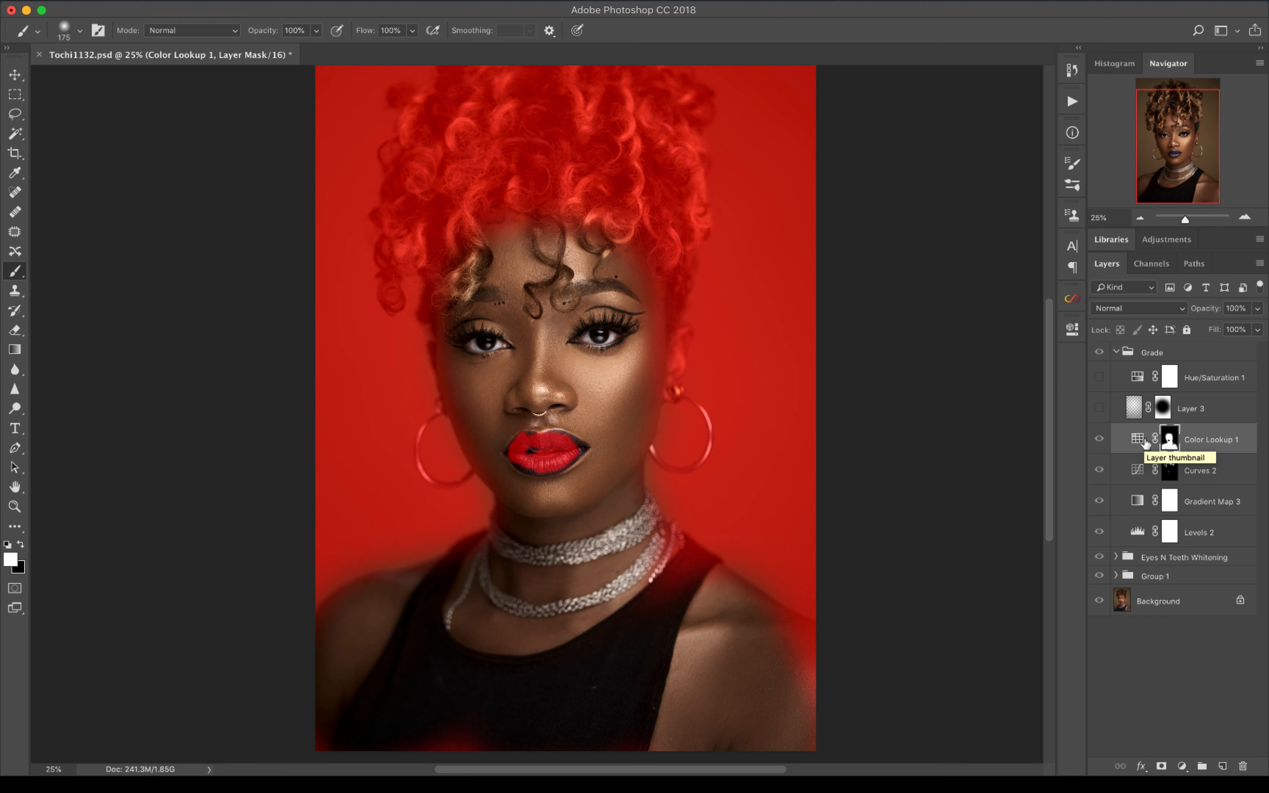
{"action": "key", "text": "backslash"}
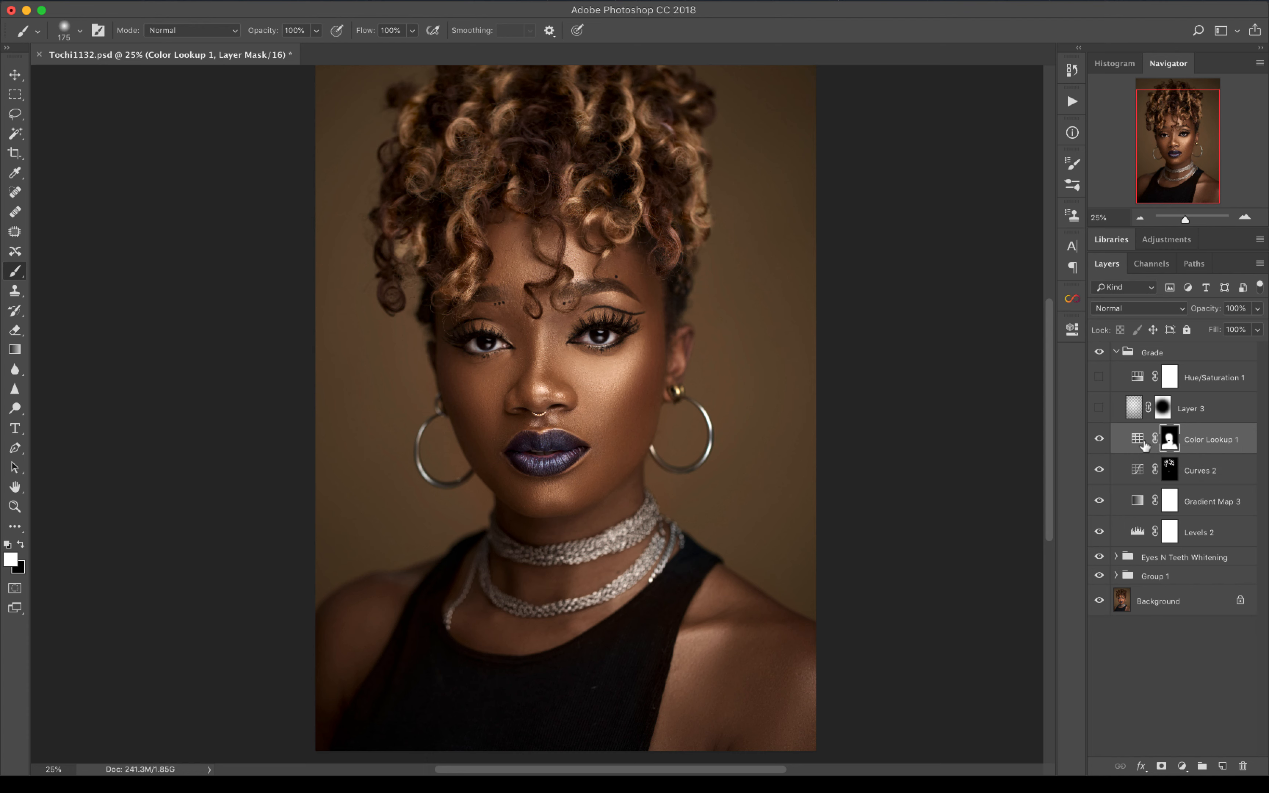
{"action": "left_click", "coordinate": [1099, 440]}
{"action": "left_click", "coordinate": [1098, 446]}
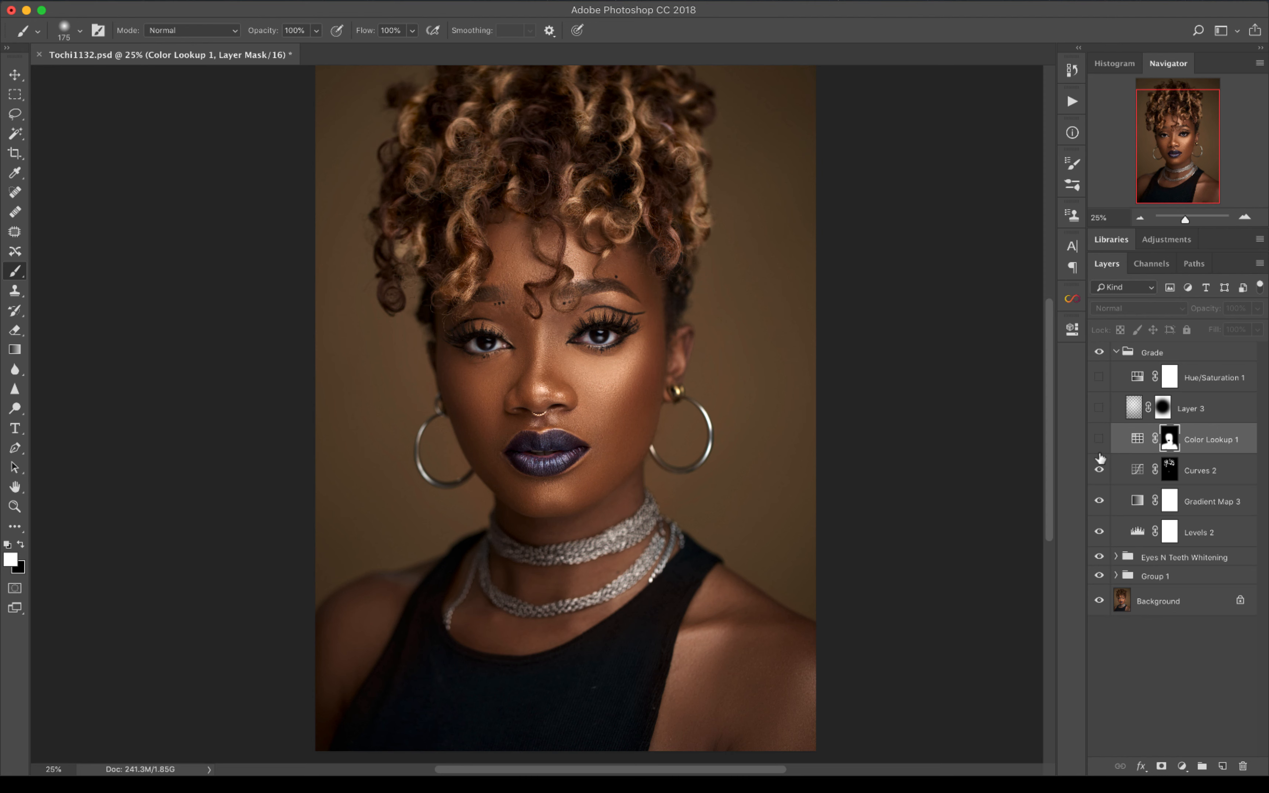
{"action": "left_click", "coordinate": [1100, 445]}
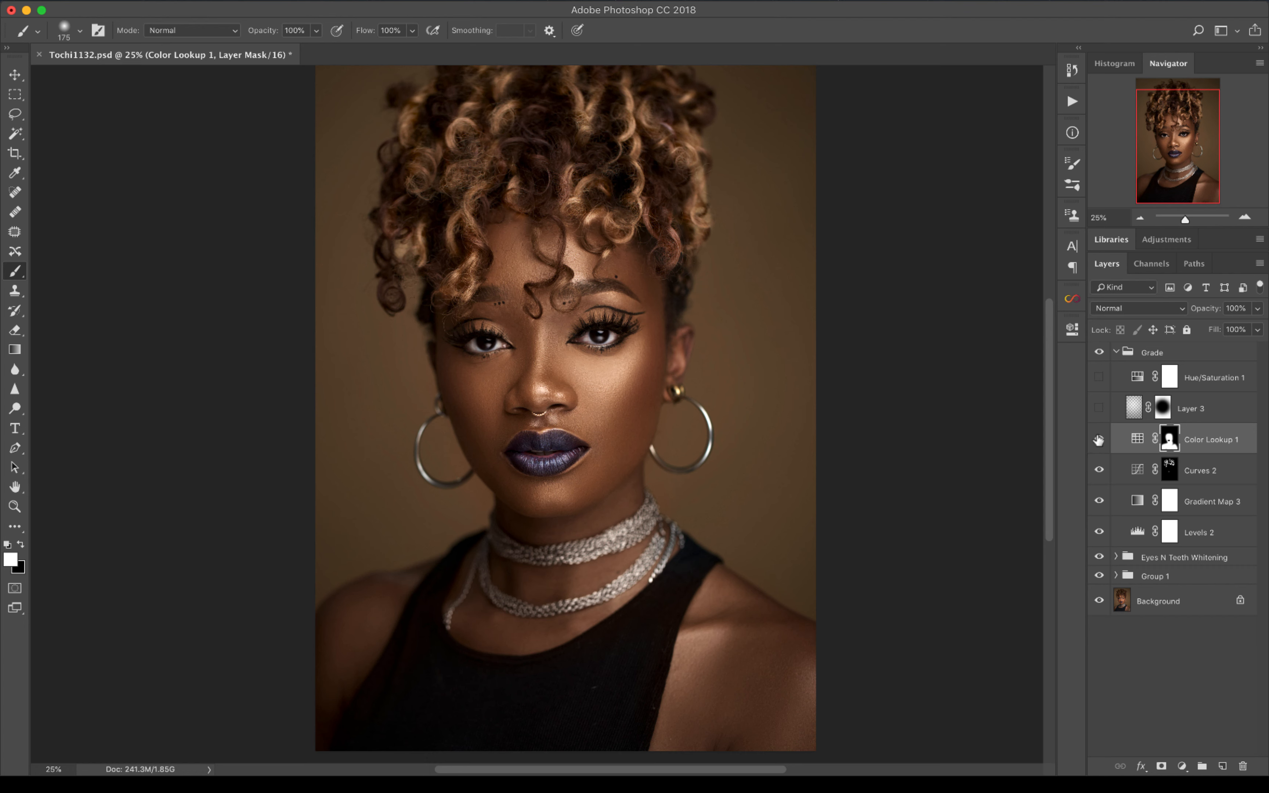
Select Layer 3 in the Grade group and make it visible
{"action": "left_click", "coordinate": [1104, 407]}
{"action": "left_click", "coordinate": [1097, 408]}
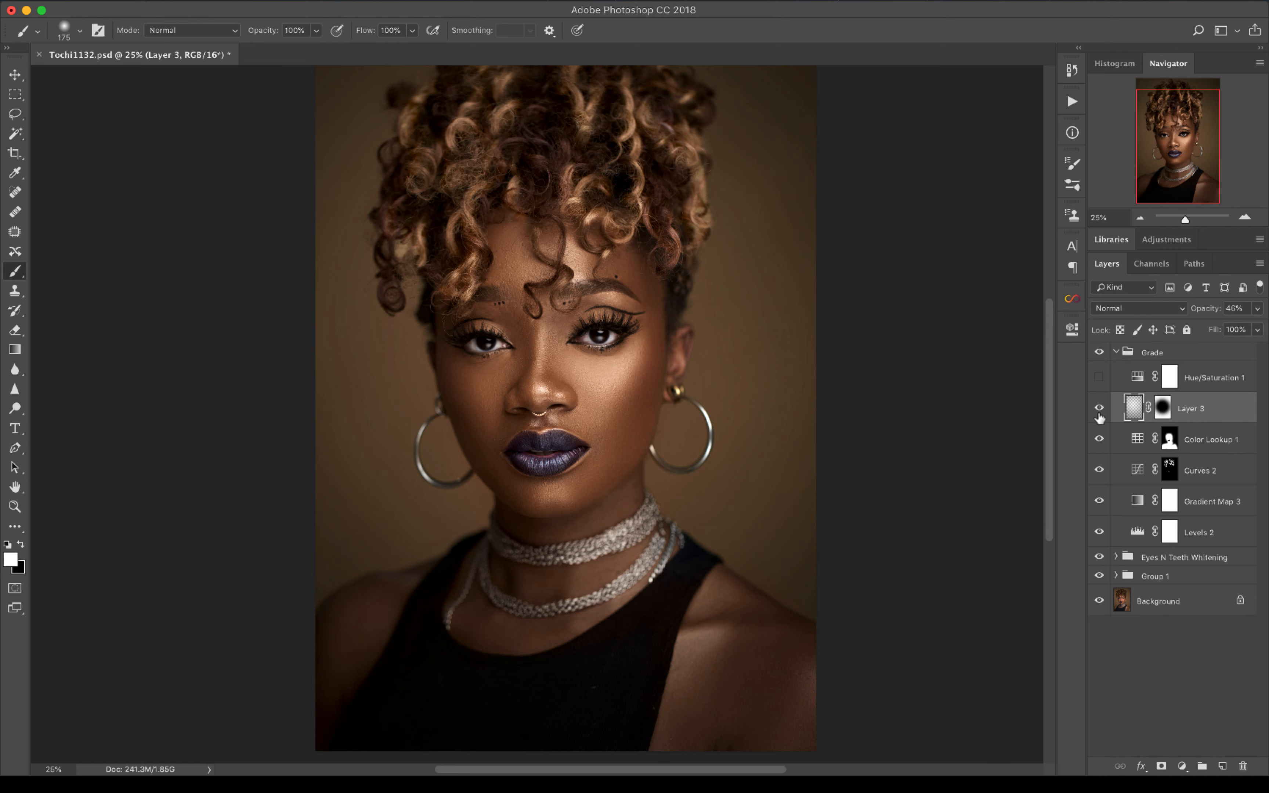
Add a new blank layer directly above Color Lookup 1 and hide Layer 3
{"action": "left_click", "coordinate": [1206, 440]}
{"action": "left_click", "coordinate": [1222, 766]}
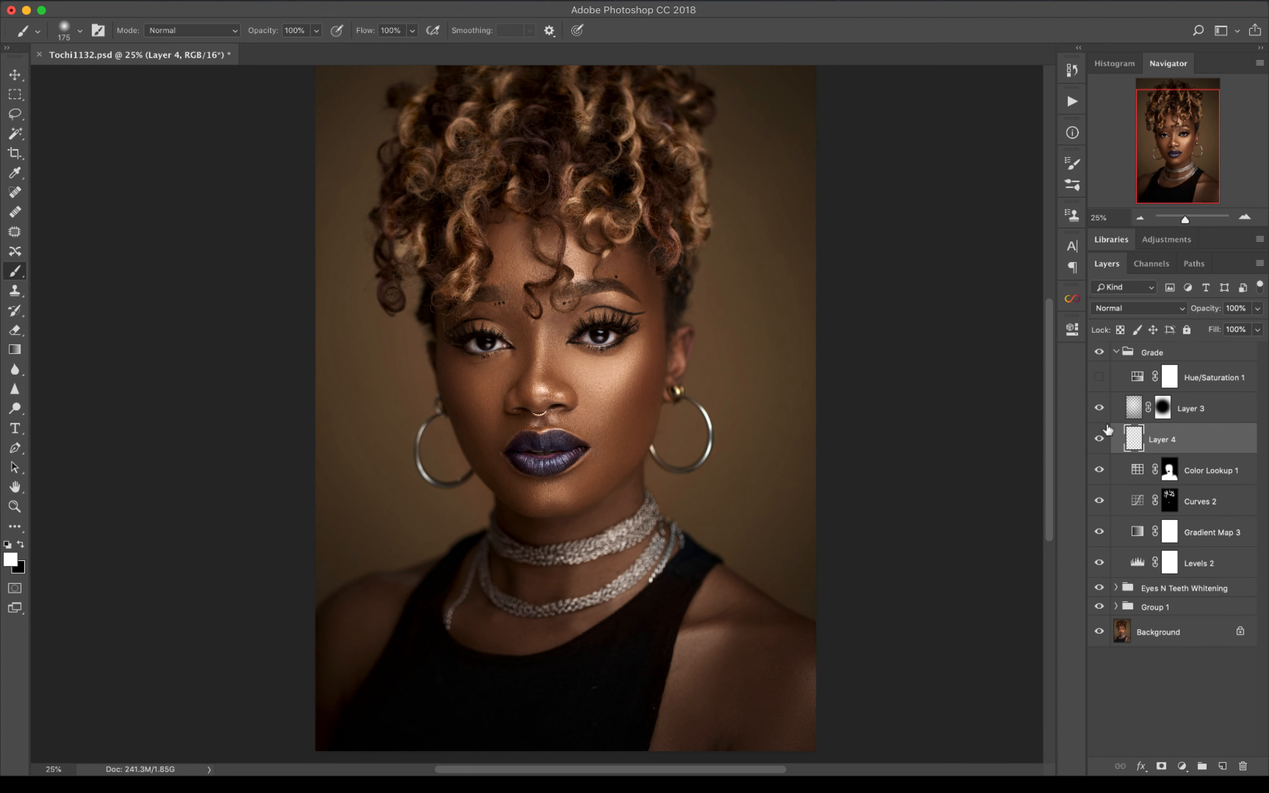
{"action": "left_click", "coordinate": [1099, 409]}
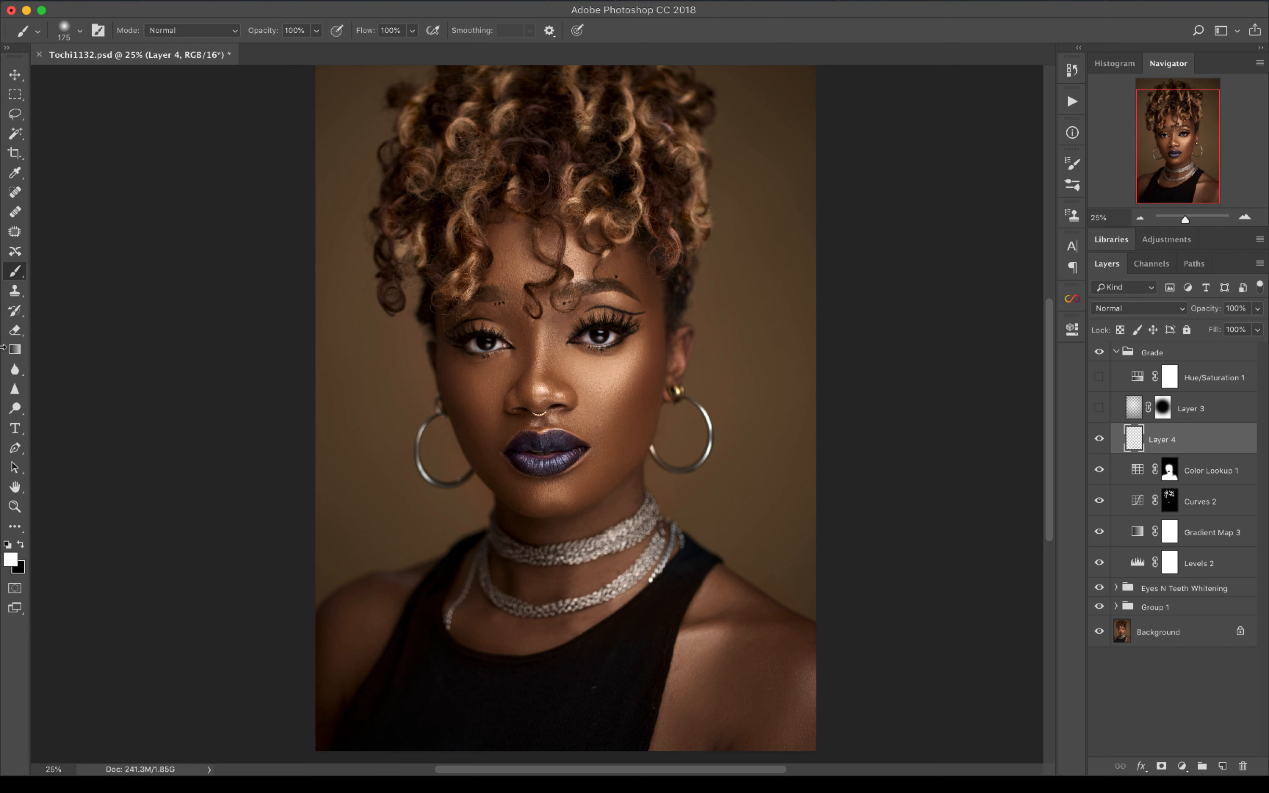
Draw a reversed radial gradient outward from the middle of the portrait on Layer 4 as a vignette
{"action": "left_click", "coordinate": [11, 349]}
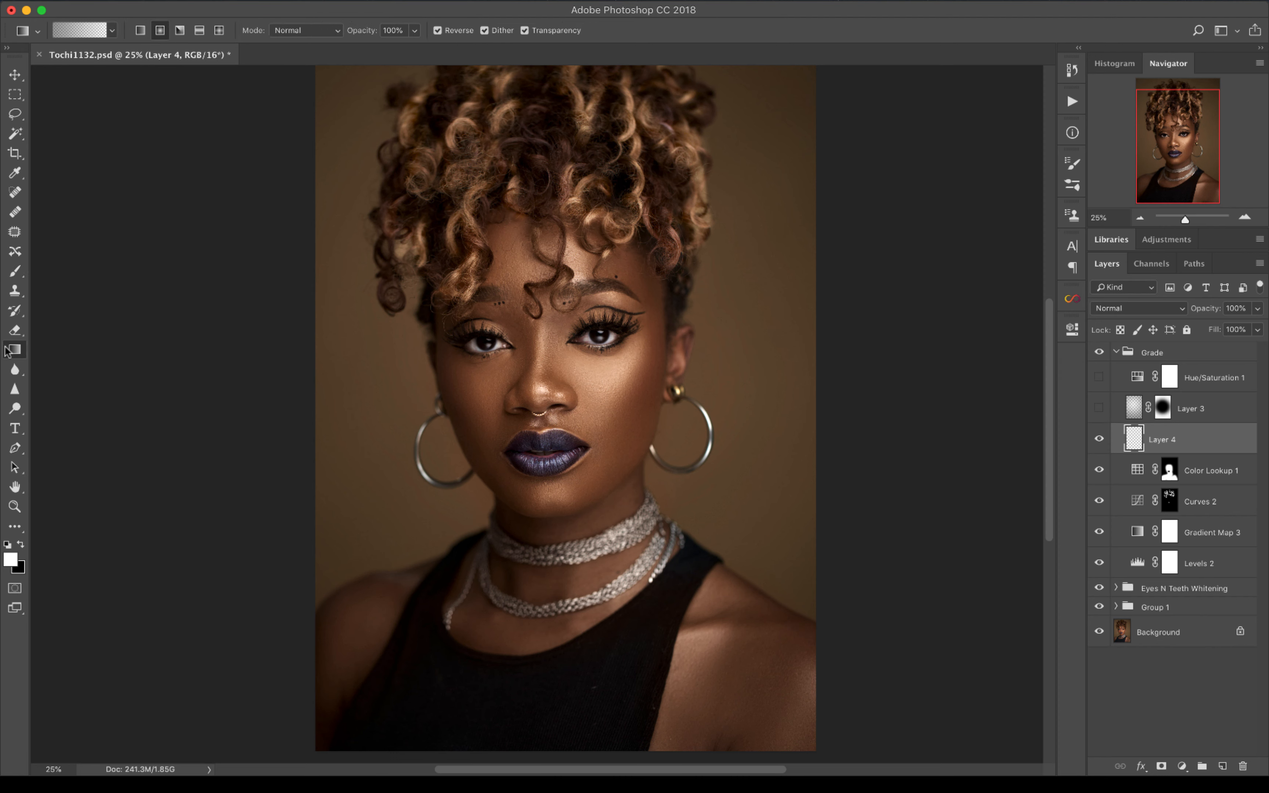
{"action": "left_click", "coordinate": [160, 32]}
{"action": "left_click_drag", "start_coordinate": [561, 293], "coordinate": [598, 416]}
View the whole portrait at 12.5% and compare it with and without the Layer 4 vignette
{"action": "key", "text": "z"}
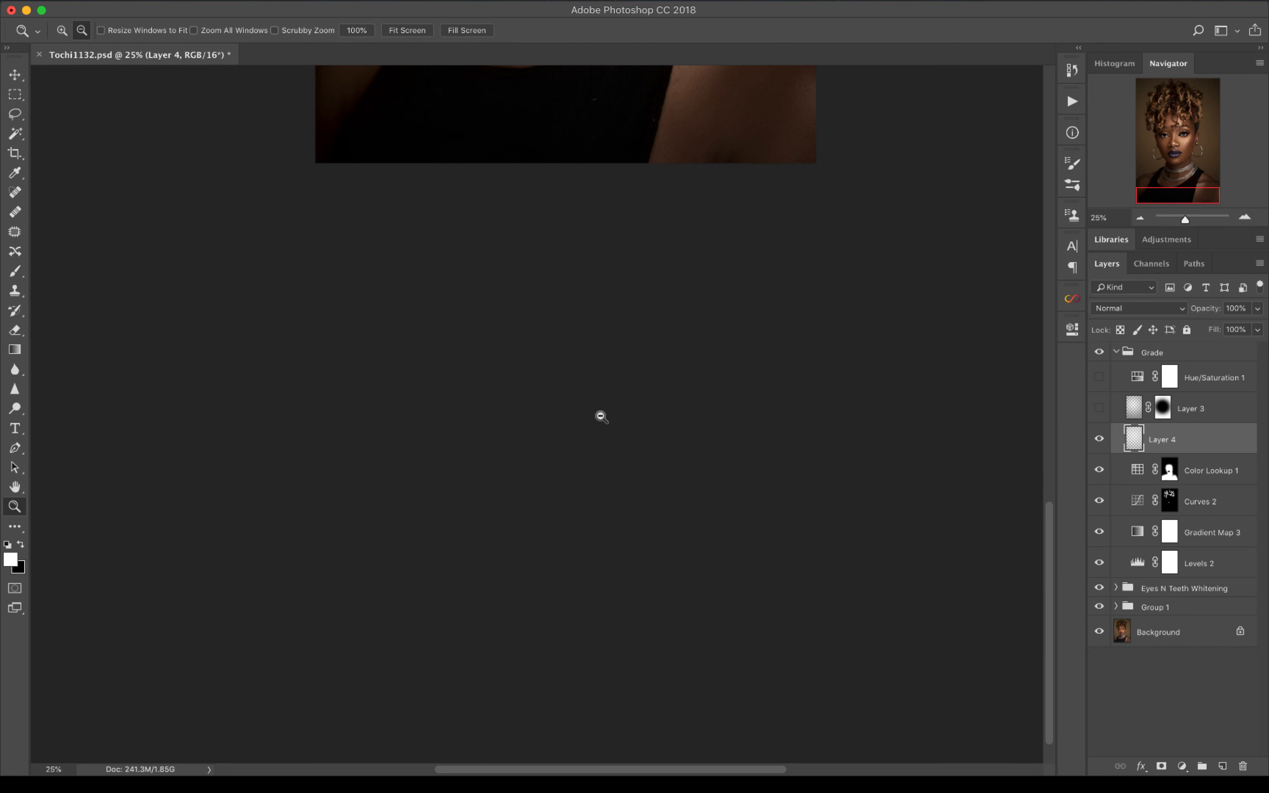
{"action": "left_click", "coordinate": [605, 409], "text": "alt"}
{"action": "left_click", "coordinate": [604, 409], "text": "alt"}
{"action": "left_click", "coordinate": [605, 409], "text": "alt"}
{"action": "left_click", "coordinate": [445, 279], "text": "alt"}
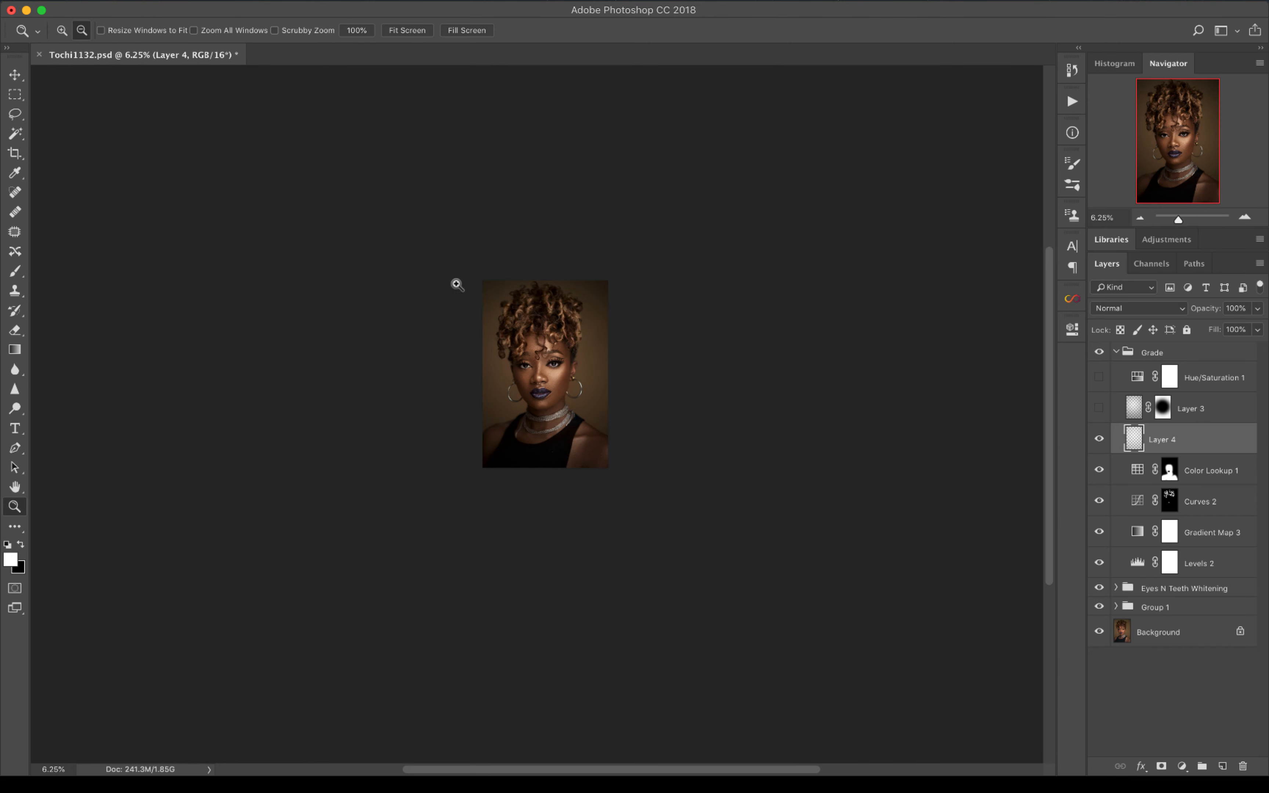
{"action": "left_click", "coordinate": [498, 337]}
{"action": "left_click", "coordinate": [605, 333]}
{"action": "key", "text": "g"}
{"action": "left_click", "coordinate": [1098, 441]}
{"action": "left_click", "coordinate": [1098, 442]}
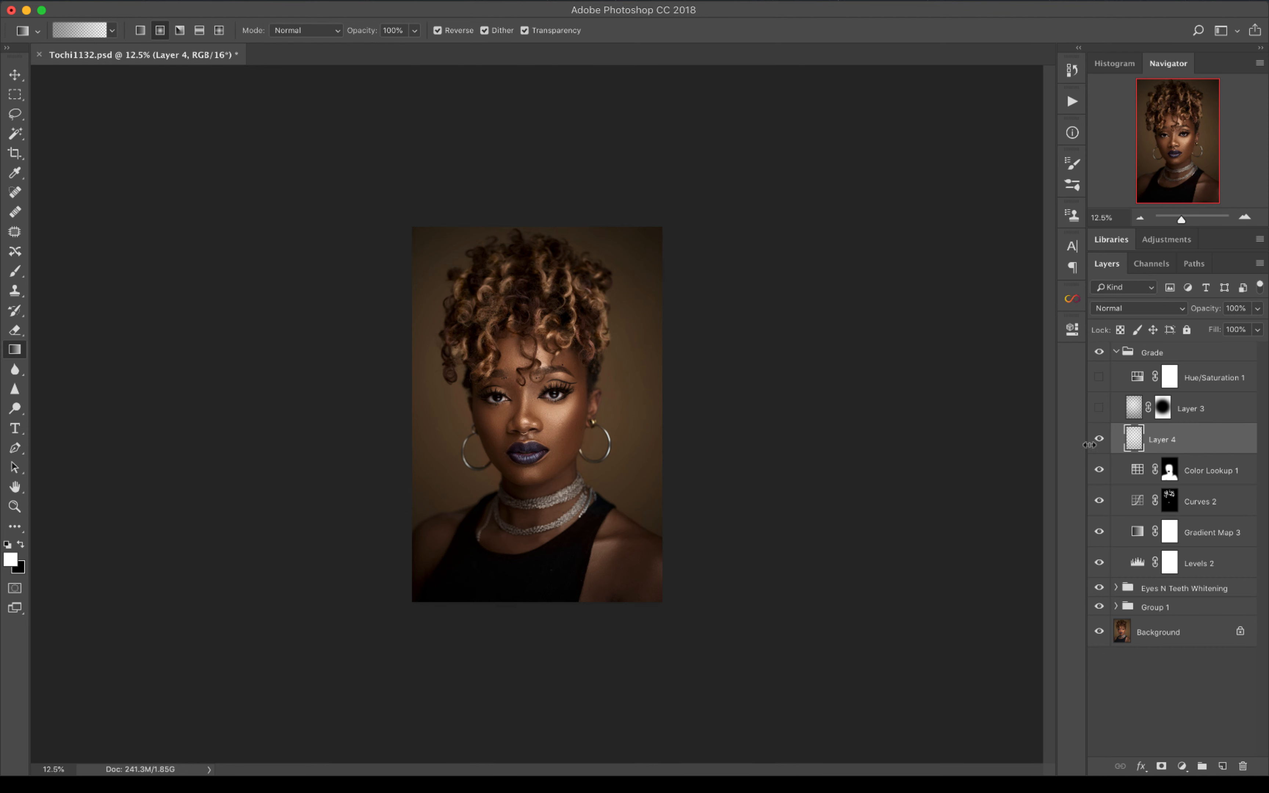
Add a mask to Layer 4 and paint black over the subject on it with a 5000 px soft round brush
{"action": "left_click", "coordinate": [1160, 766]}
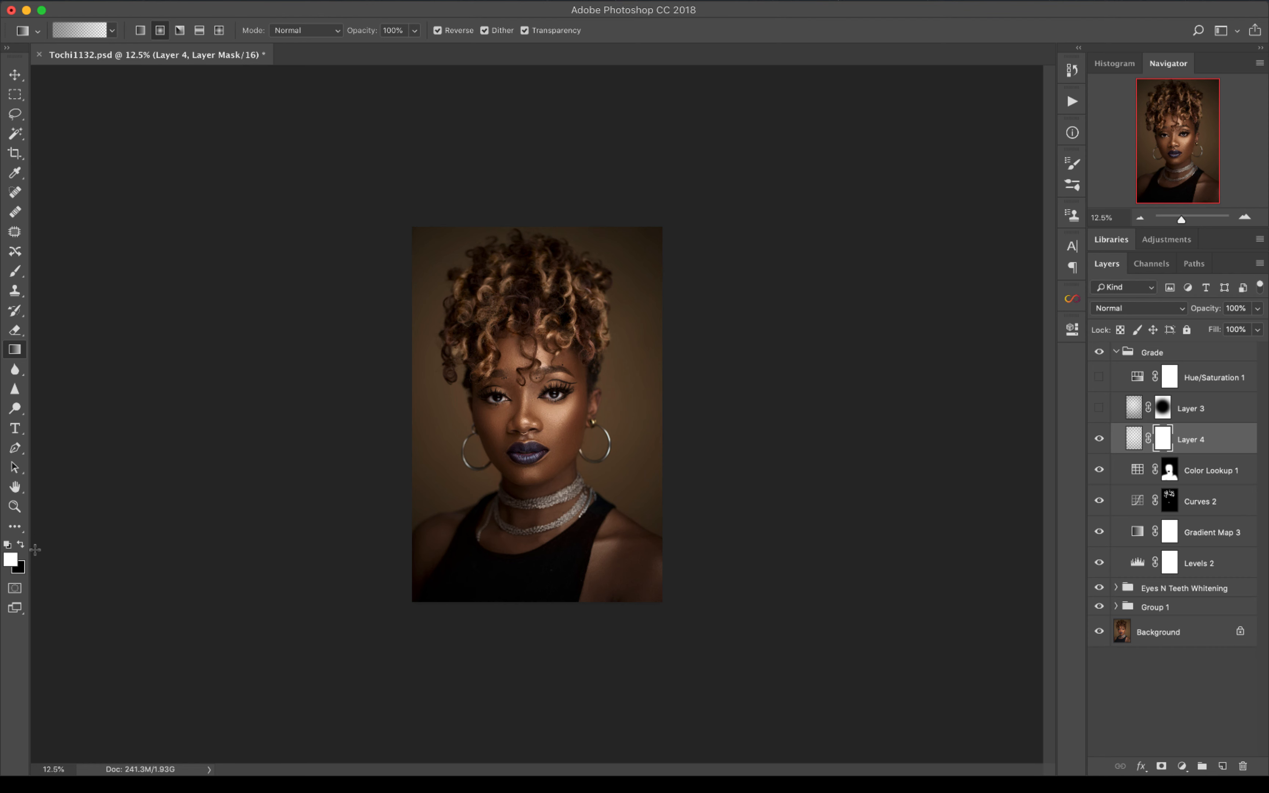
{"action": "left_click", "coordinate": [21, 544]}
{"action": "left_click", "coordinate": [15, 271]}
{"action": "left_click", "coordinate": [79, 31]}
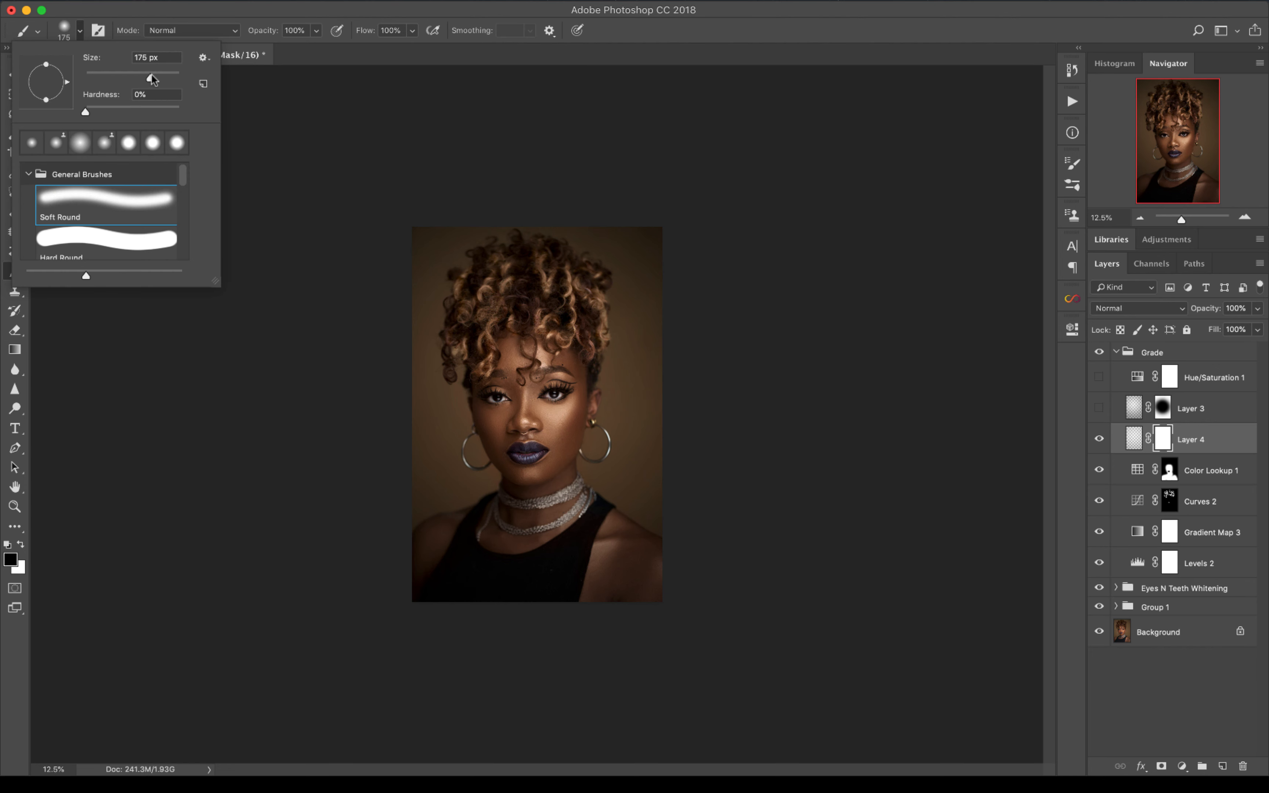
{"action": "left_click_drag", "start_coordinate": [152, 78], "coordinate": [193, 79]}
{"action": "key", "text": "Return"}
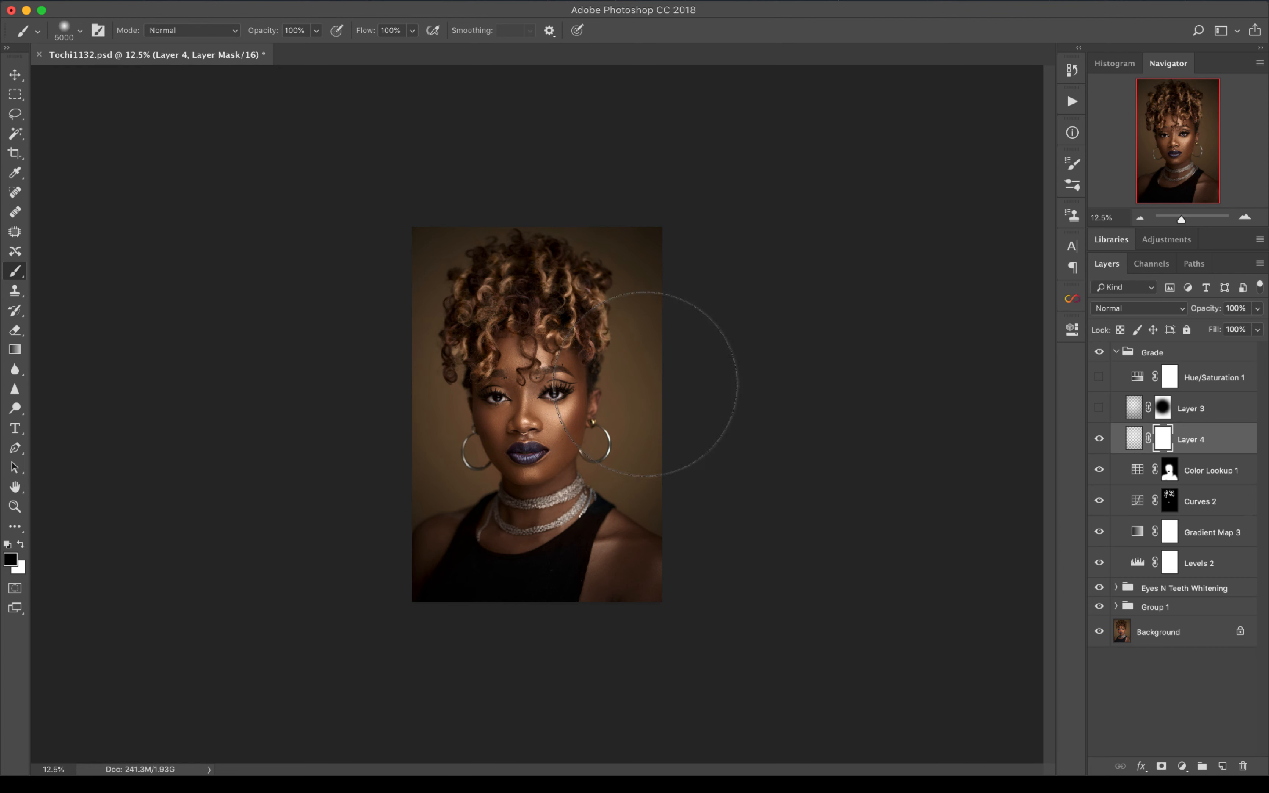
{"action": "left_click", "coordinate": [645, 384]}
Reduce the brush size to 2400 px
{"action": "key", "text": "bracketleft"}
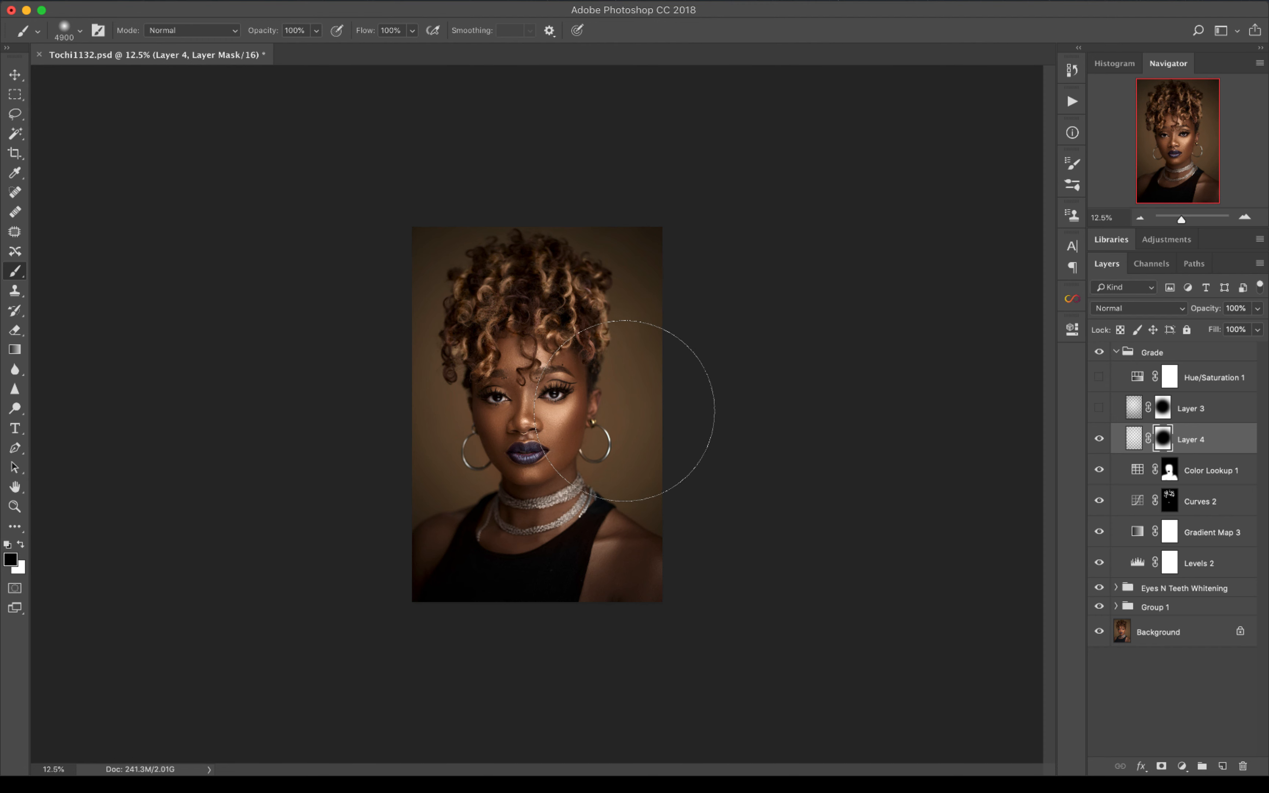
{"action": "key", "text": "bracketleft"}
{"action": "key", "text": "bracketleft"}
{"action": "key", "text": "bracketleft"}
{"action": "key", "text": "bracketleft"}
{"action": "key", "text": "bracketleft"}
{"action": "key", "text": "bracketleft"}
{"action": "key", "text": "bracketleft"}
{"action": "key", "text": "bracketleft"}
{"action": "key", "text": "bracketleft"}
{"action": "key", "text": "bracketleft"}
{"action": "key", "text": "bracketleft"}
{"action": "key", "text": "bracketleft"}
{"action": "key", "text": "bracketleft"}
{"action": "key", "text": "bracketleft"}
{"action": "key", "text": "bracketleft"}
{"action": "key", "text": "bracketleft"}
{"action": "key", "text": "bracketleft"}
{"action": "key", "text": "bracketleft"}
{"action": "key", "text": "bracketleft"}
{"action": "key", "text": "bracketleft"}
{"action": "key", "text": "bracketleft"}
{"action": "key", "text": "bracketleft"}
{"action": "key", "text": "bracketleft"}
{"action": "key", "text": "bracketleft"}
{"action": "key", "text": "bracketleft"}
Compare the portrait with and without the masked Layer 4 vignette
{"action": "left_click", "coordinate": [1099, 440]}
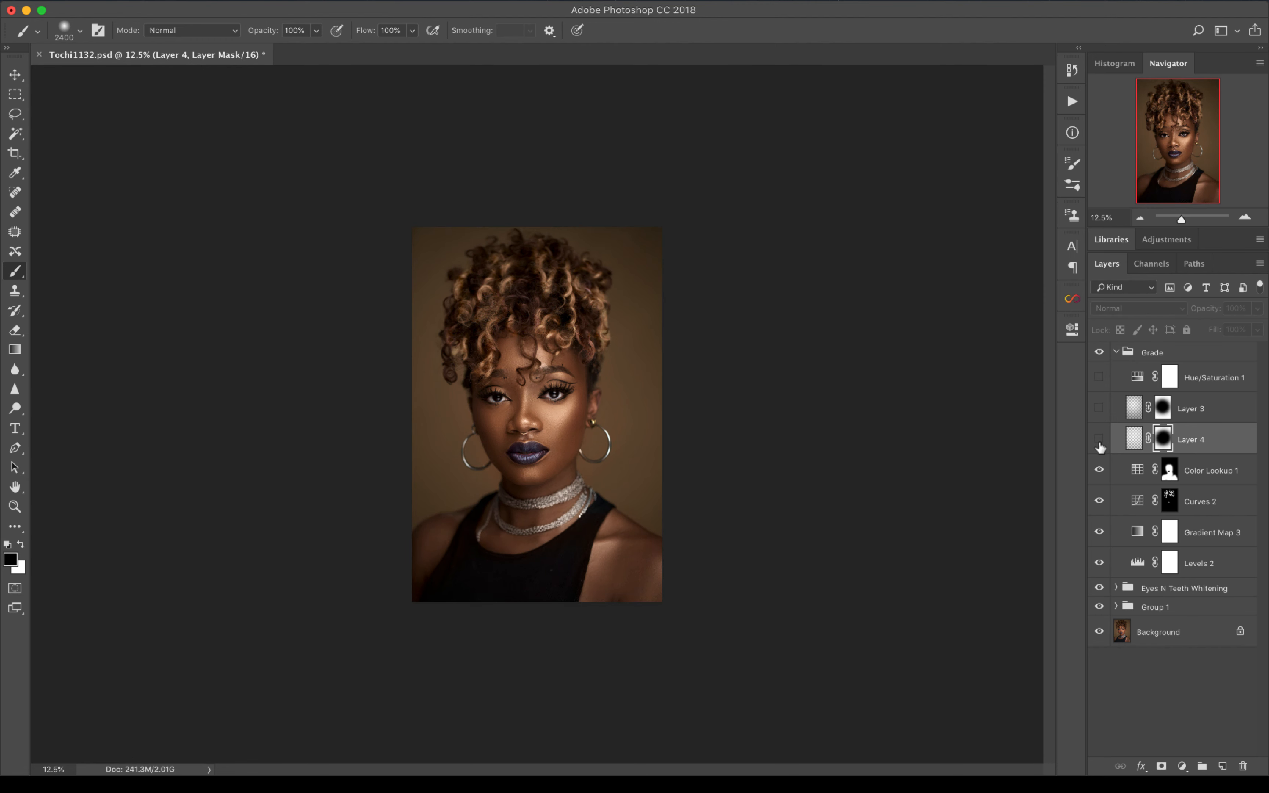
{"action": "left_click", "coordinate": [1098, 439]}
{"action": "left_click", "coordinate": [1097, 440]}
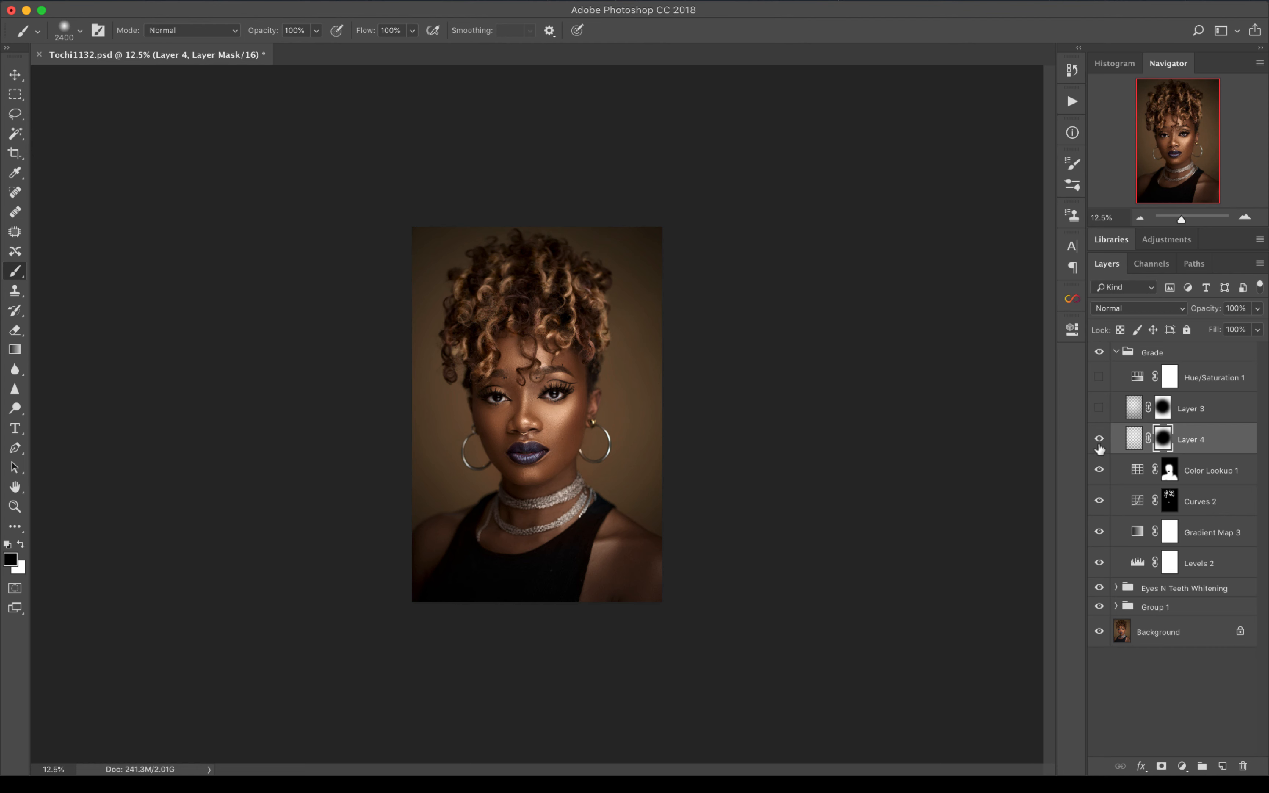
Lower Layer 4's opacity to 46% and compare the image with and without the softened vignette
{"action": "left_click", "coordinate": [1258, 329]}
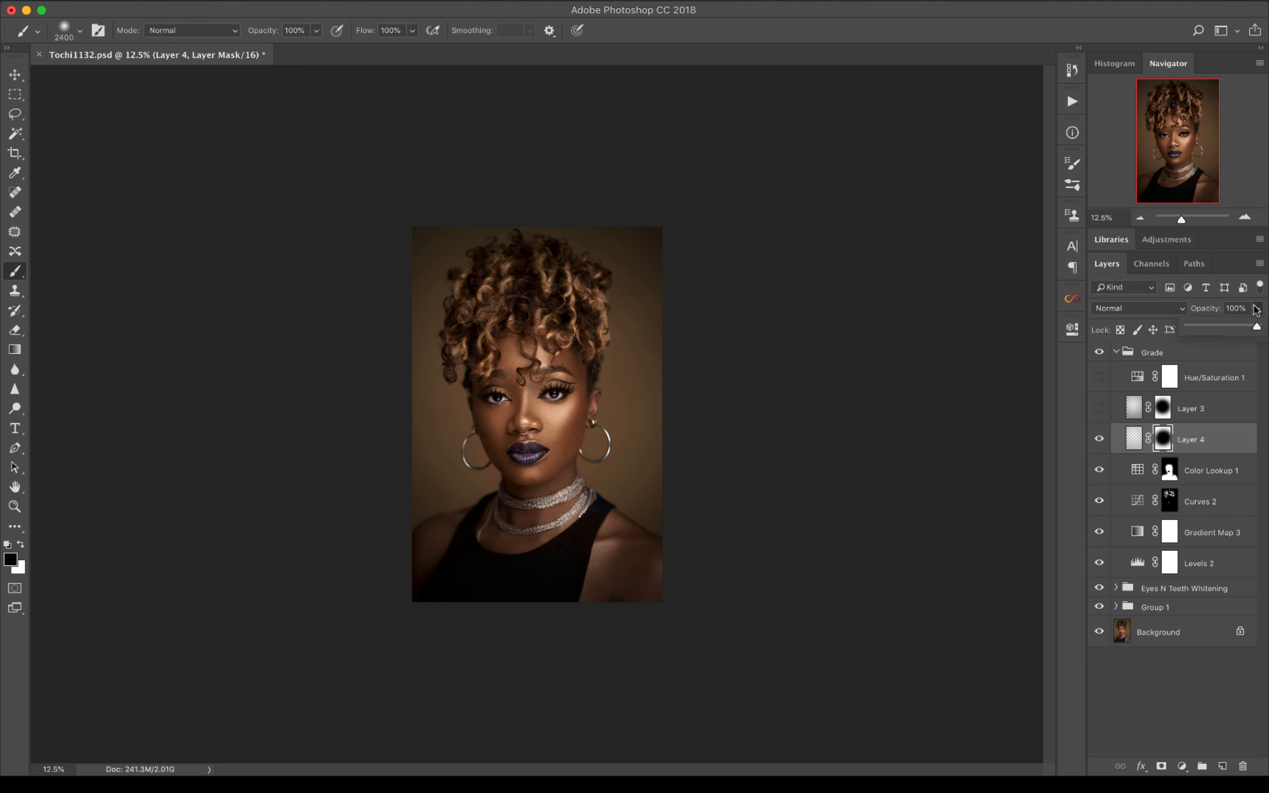
{"action": "left_click", "coordinate": [1217, 324]}
{"action": "left_click", "coordinate": [1133, 438]}
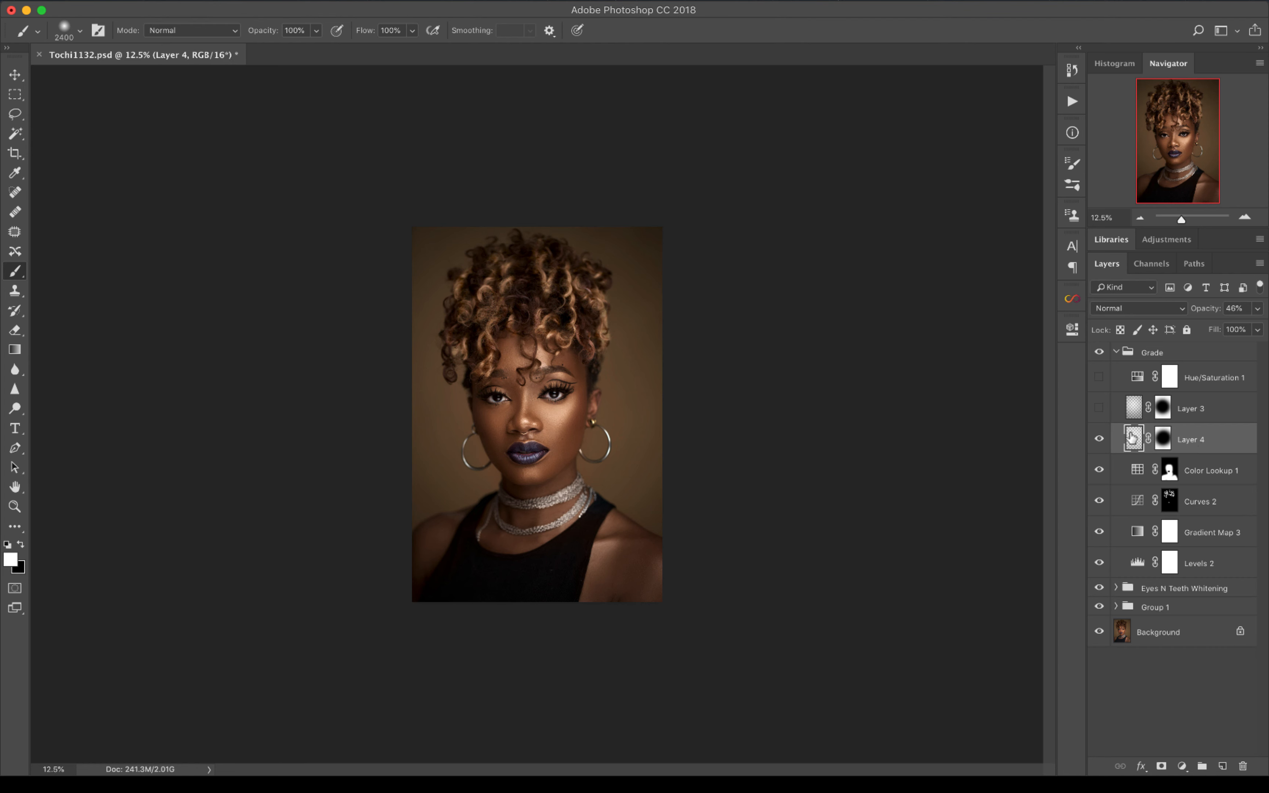
{"action": "left_click", "coordinate": [1099, 441]}
{"action": "left_click", "coordinate": [1099, 440]}
{"action": "left_click", "coordinate": [1098, 440]}
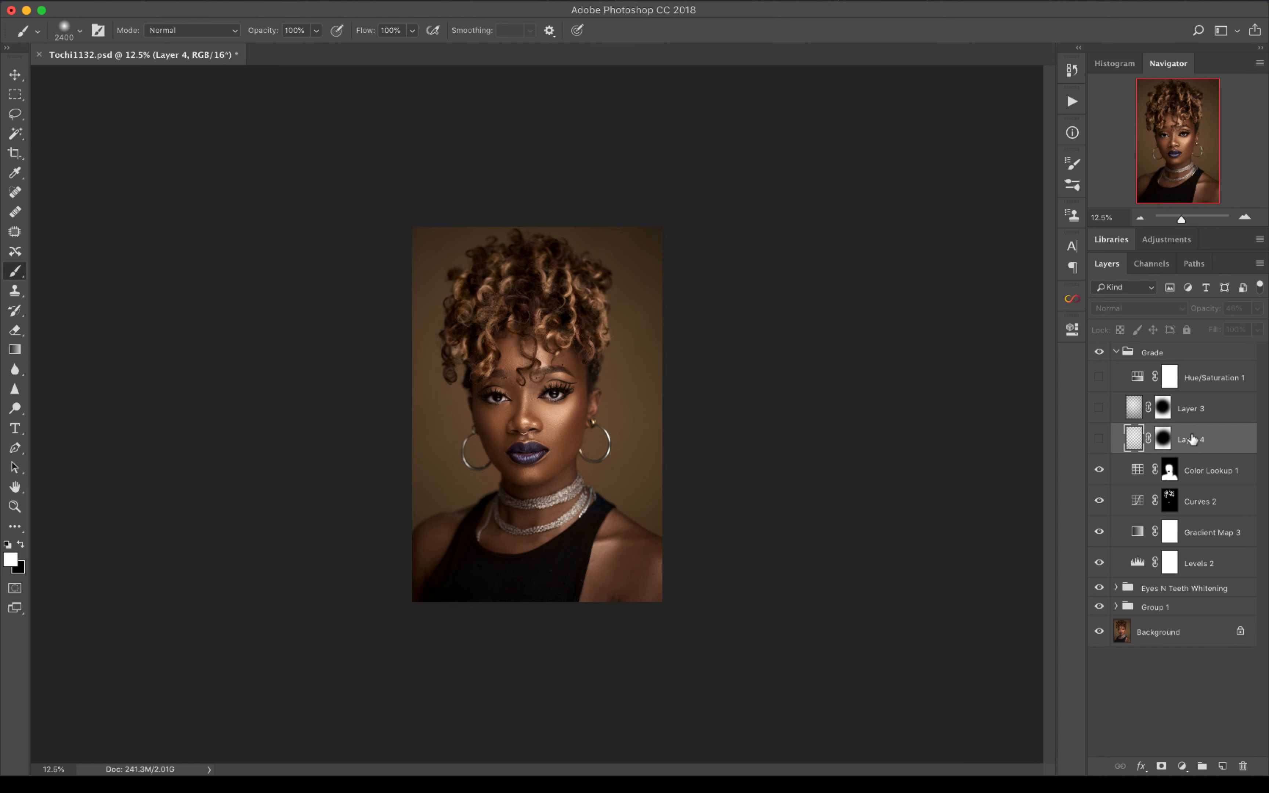
Delete Layer 4 and show the original vignette on Layer 3 again
{"action": "key", "text": "BackSpace"}
{"action": "left_click", "coordinate": [1099, 408]}
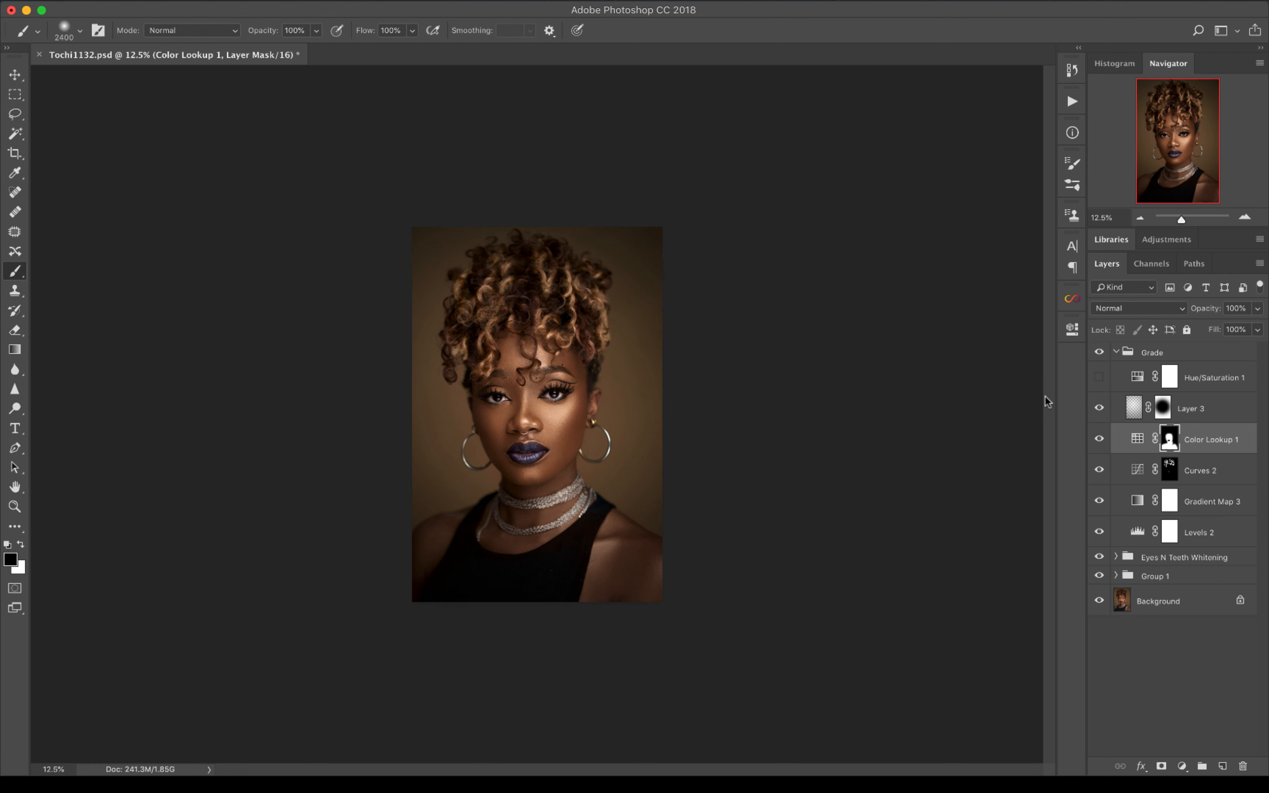
Turn on the Hue/Saturation 1 layer and review its settings and those of Gradient Map 3
{"action": "left_click", "coordinate": [1172, 383]}
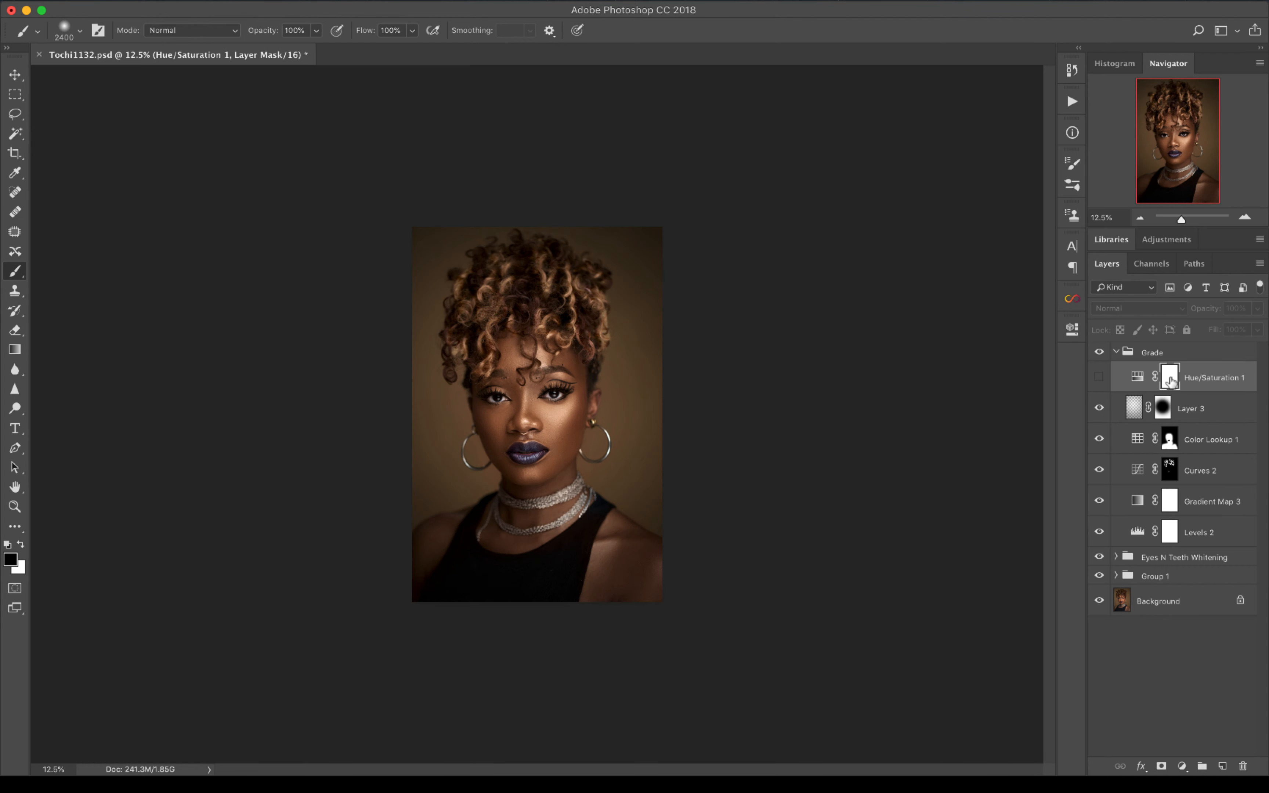
{"action": "left_click", "coordinate": [1099, 378]}
{"action": "double_click", "coordinate": [1137, 377]}
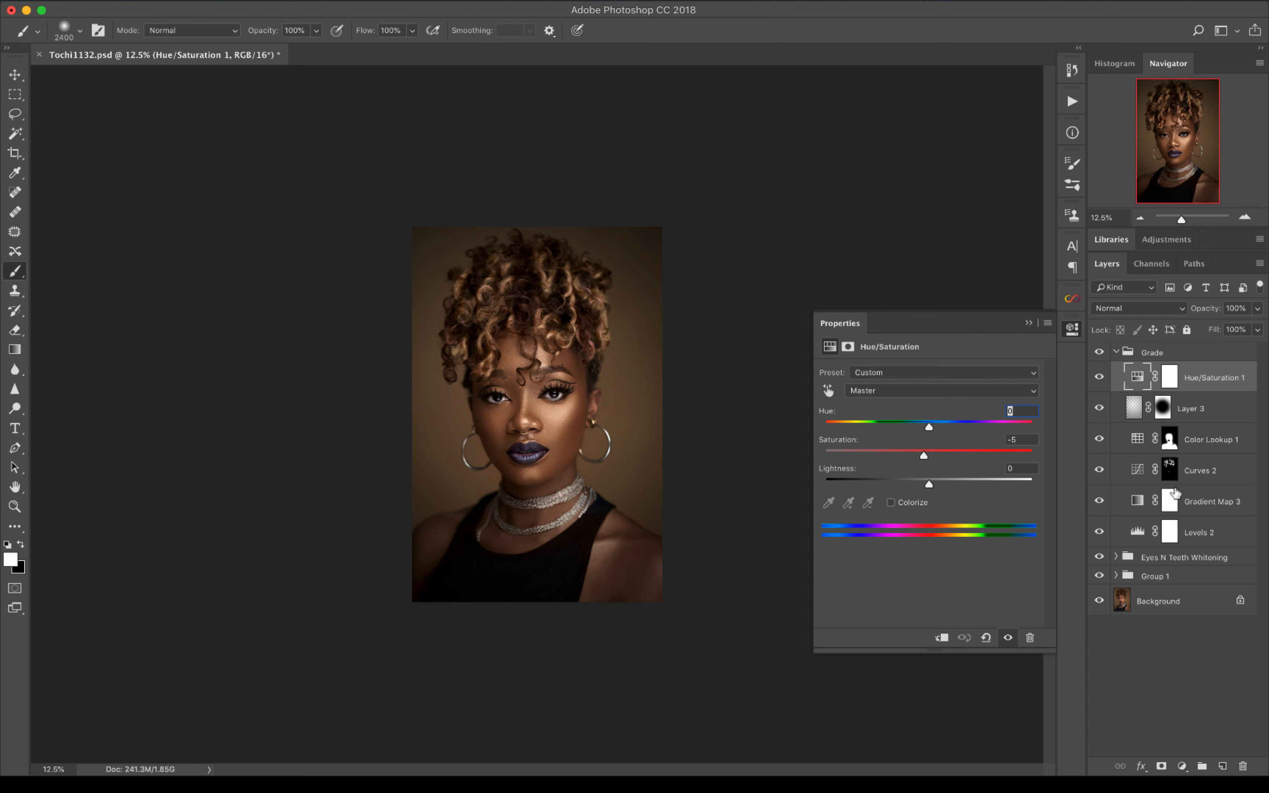
{"action": "left_click", "coordinate": [1206, 503]}
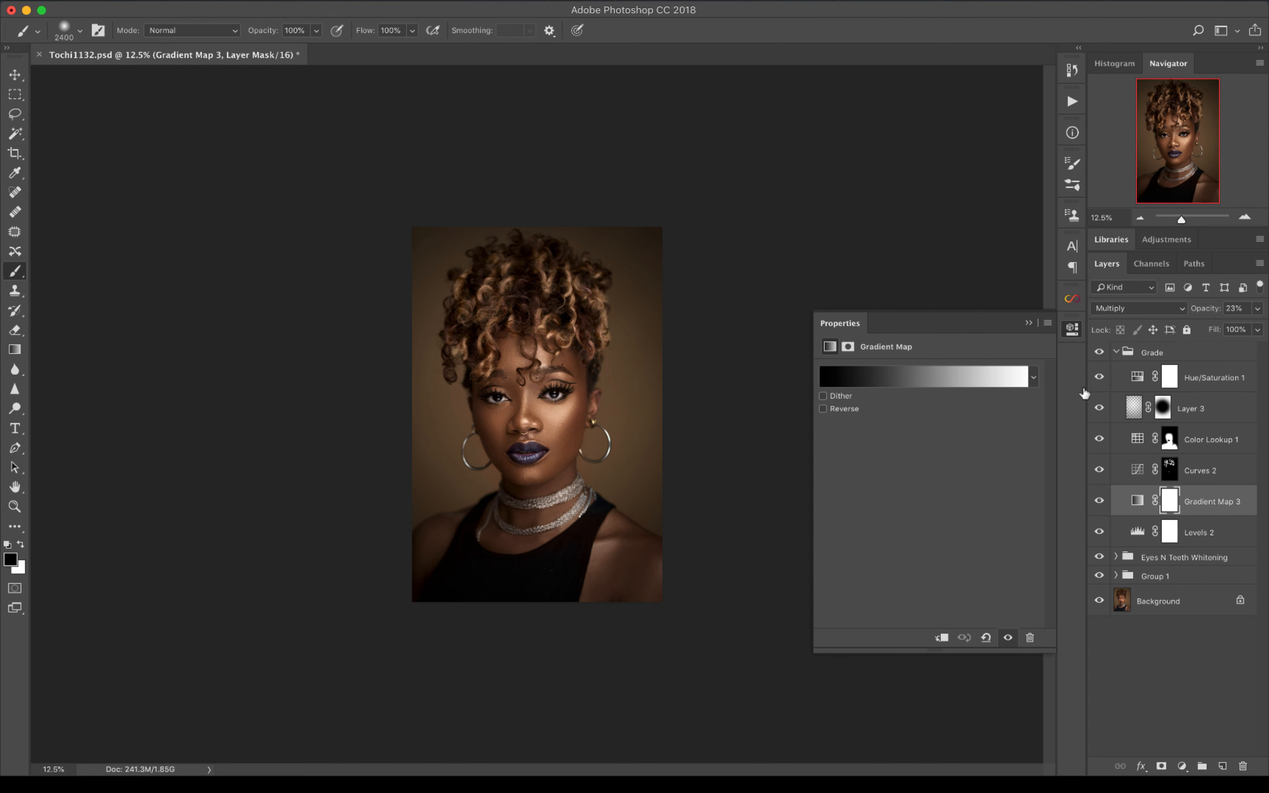
{"action": "left_click", "coordinate": [1161, 378]}
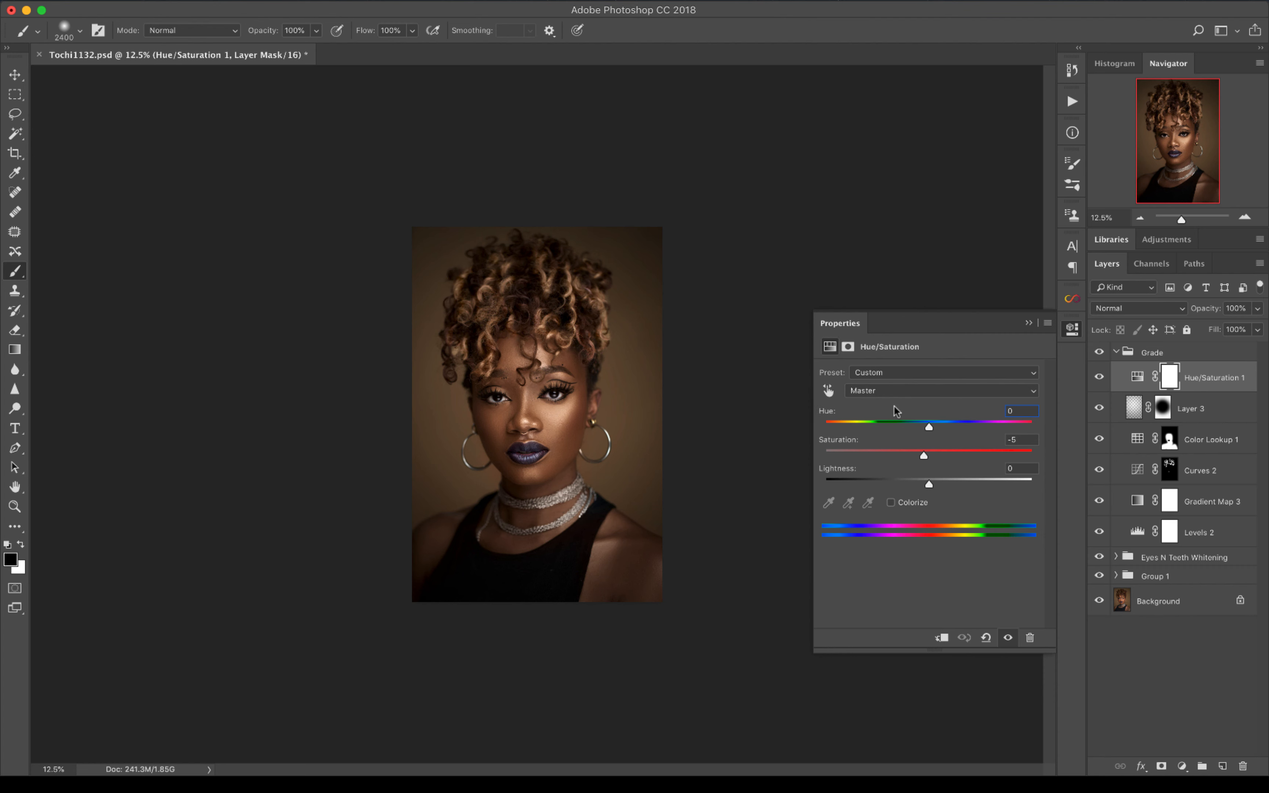
{"action": "left_click", "coordinate": [1028, 322]}
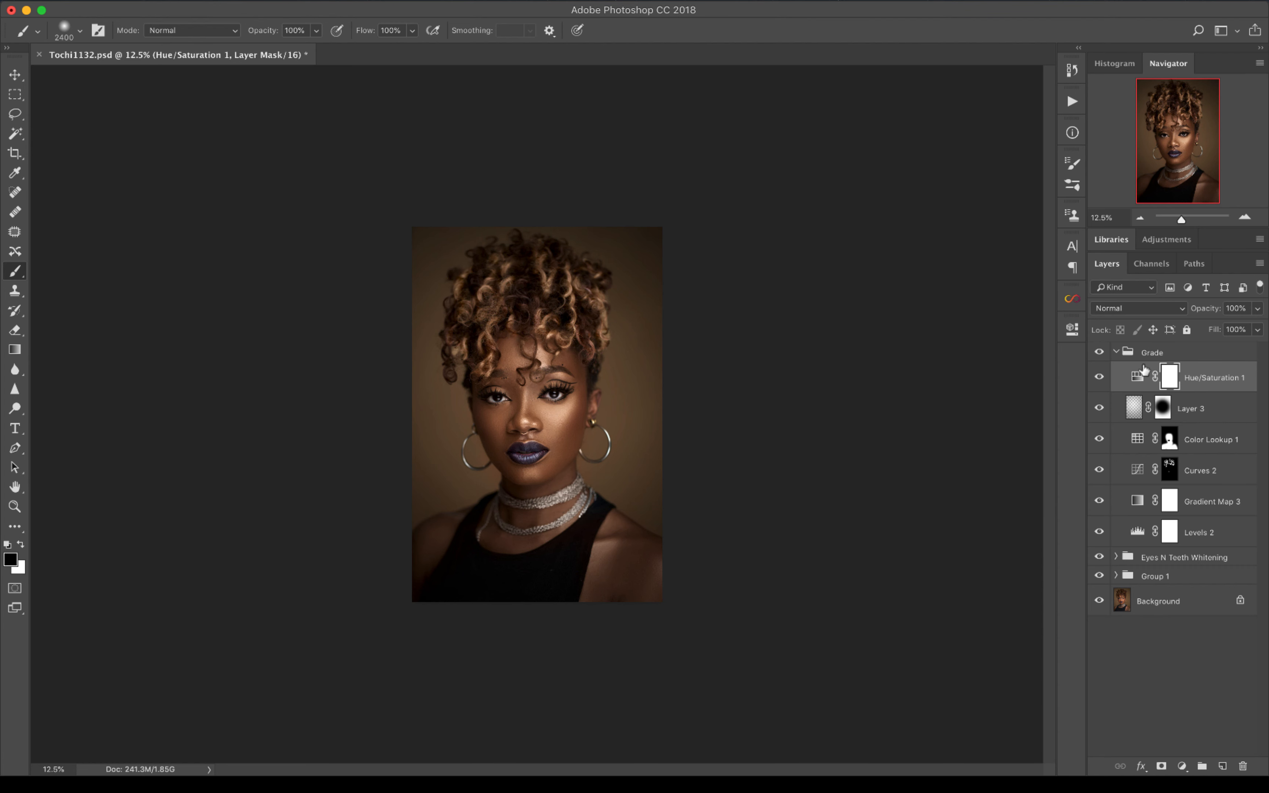
Collapse the Grade group, then hide and show it and Eyes N Teeth Whitening to compare the portrait
{"action": "left_click", "coordinate": [1115, 352]}
{"action": "left_click", "coordinate": [1099, 352]}
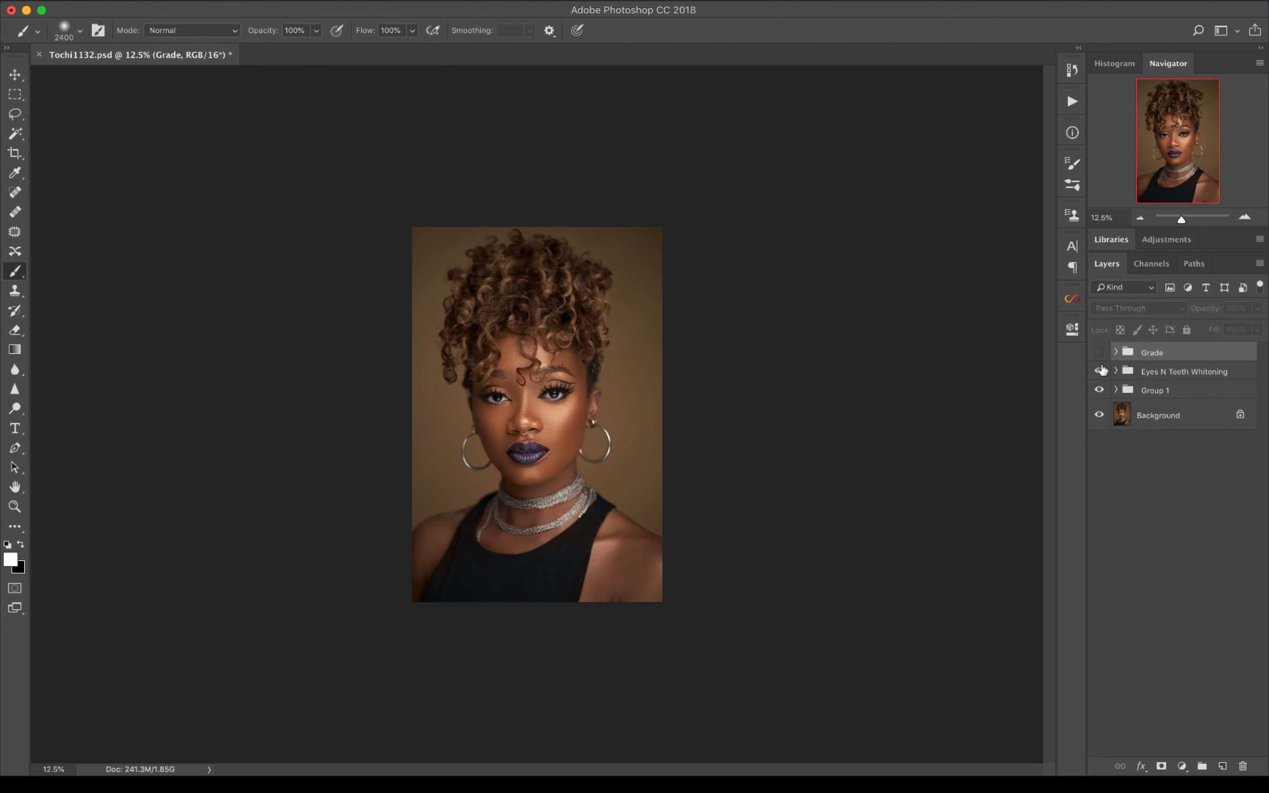
{"action": "left_click", "coordinate": [1098, 371]}
{"action": "key", "text": "z"}
{"action": "left_click", "coordinate": [569, 420]}
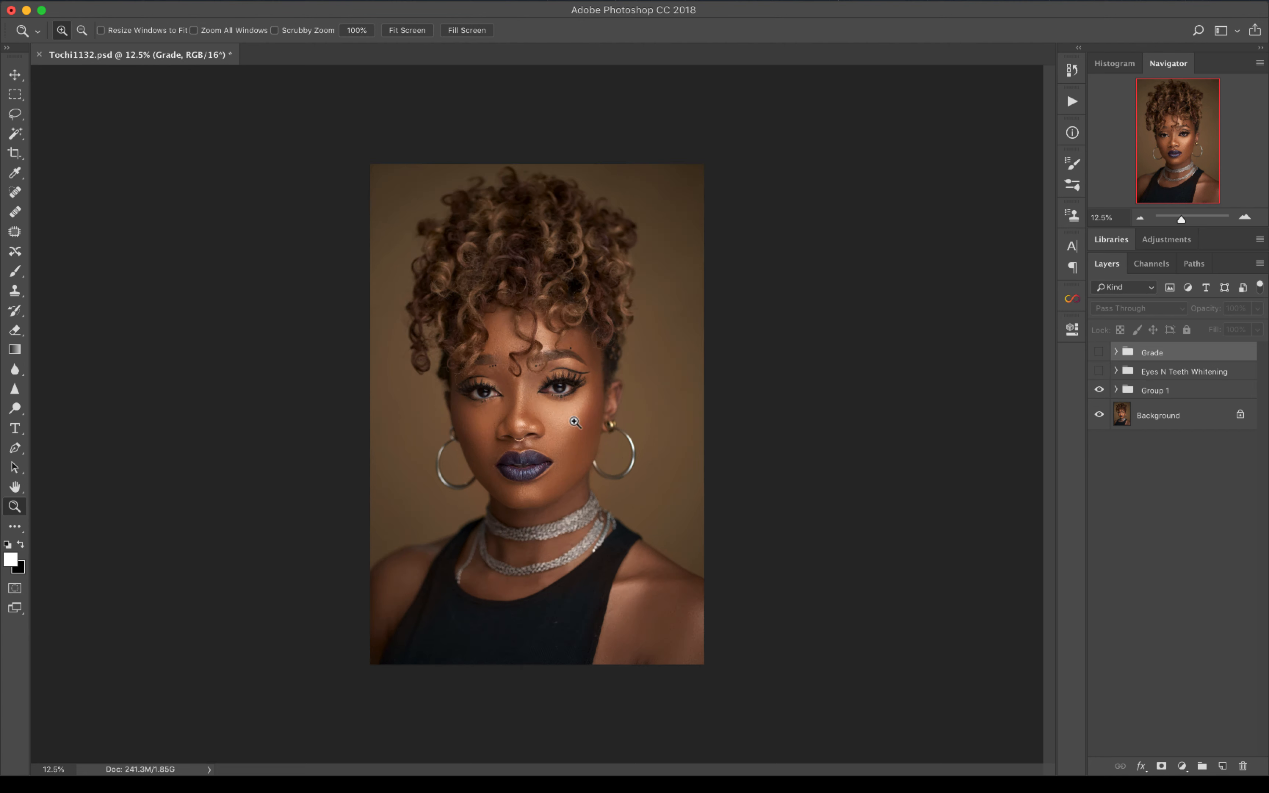
{"action": "key", "text": "b"}
{"action": "left_click", "coordinate": [1099, 371]}
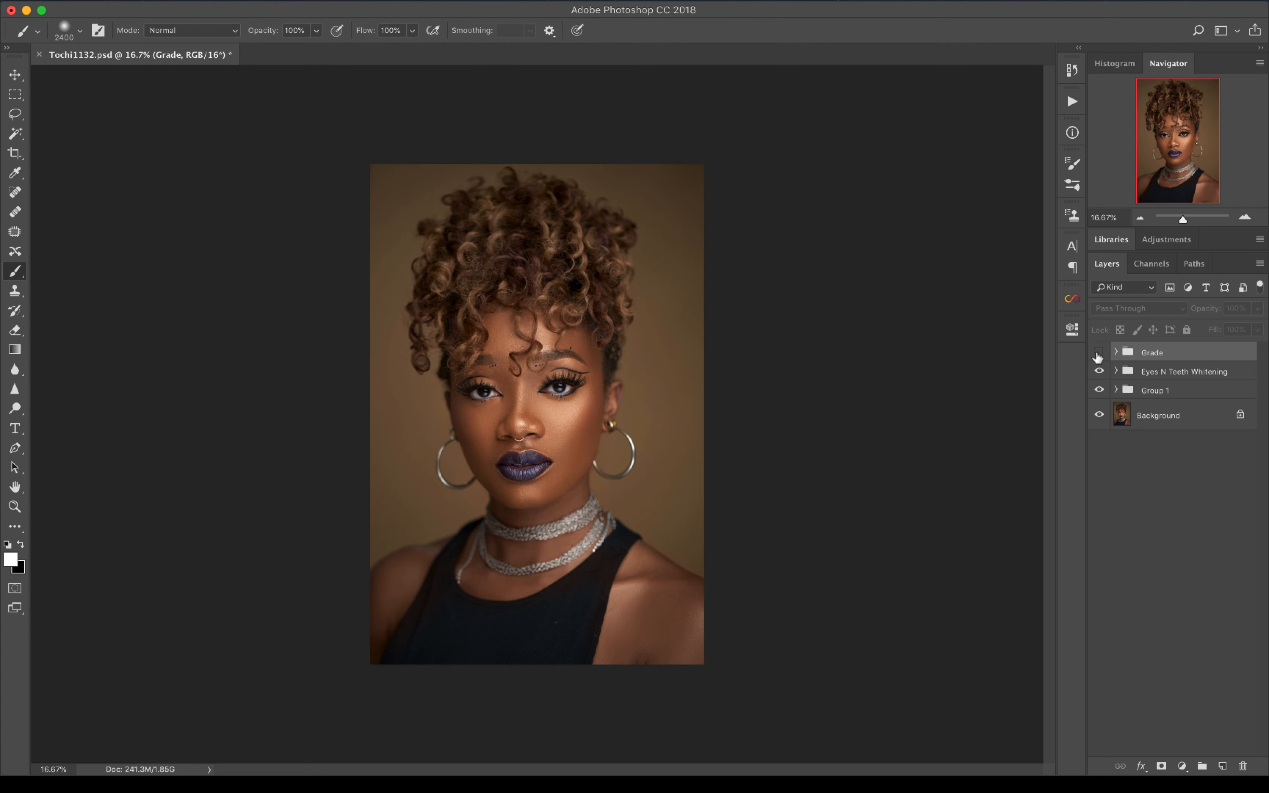
{"action": "left_click", "coordinate": [1099, 352]}
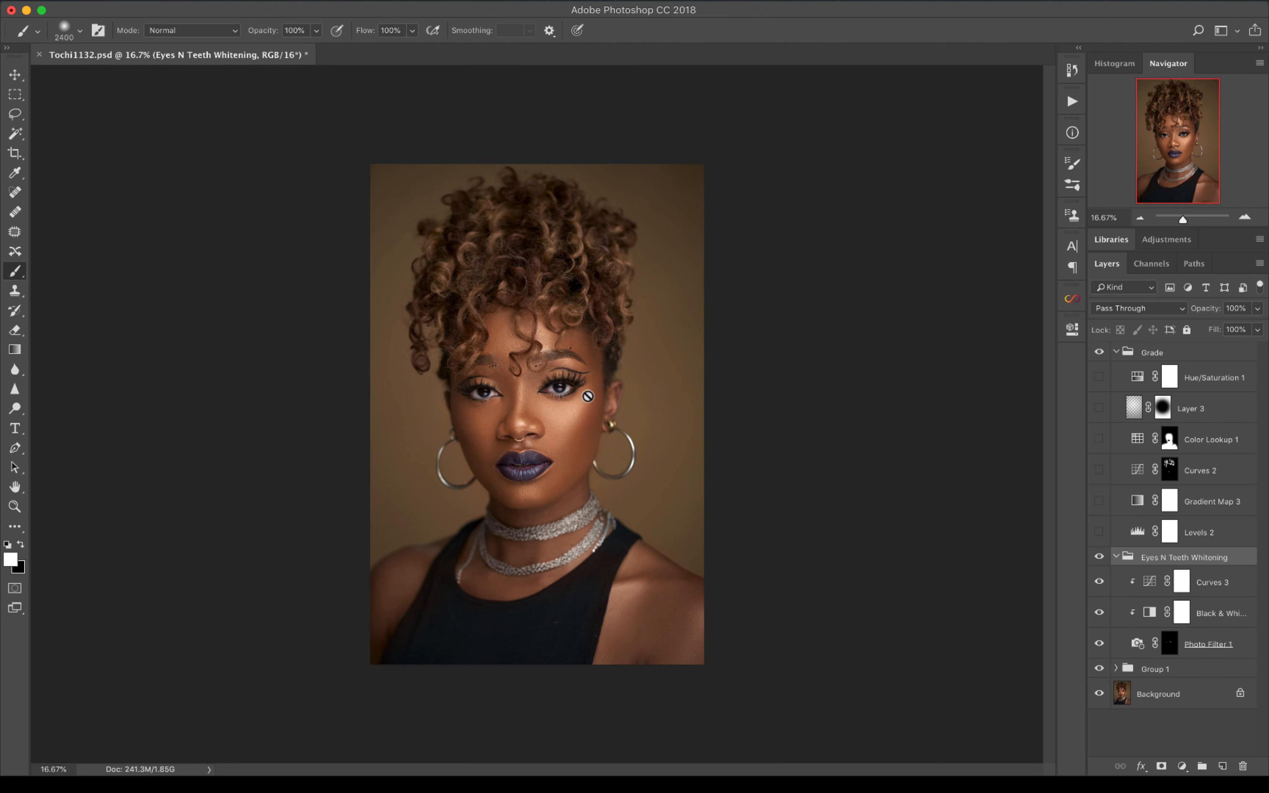
Hide Group 1 and Eyes N Teeth Whitening, show them again one at a time, and collapse the whitening group
{"action": "left_click", "coordinate": [1098, 668]}
{"action": "left_click", "coordinate": [1098, 557]}
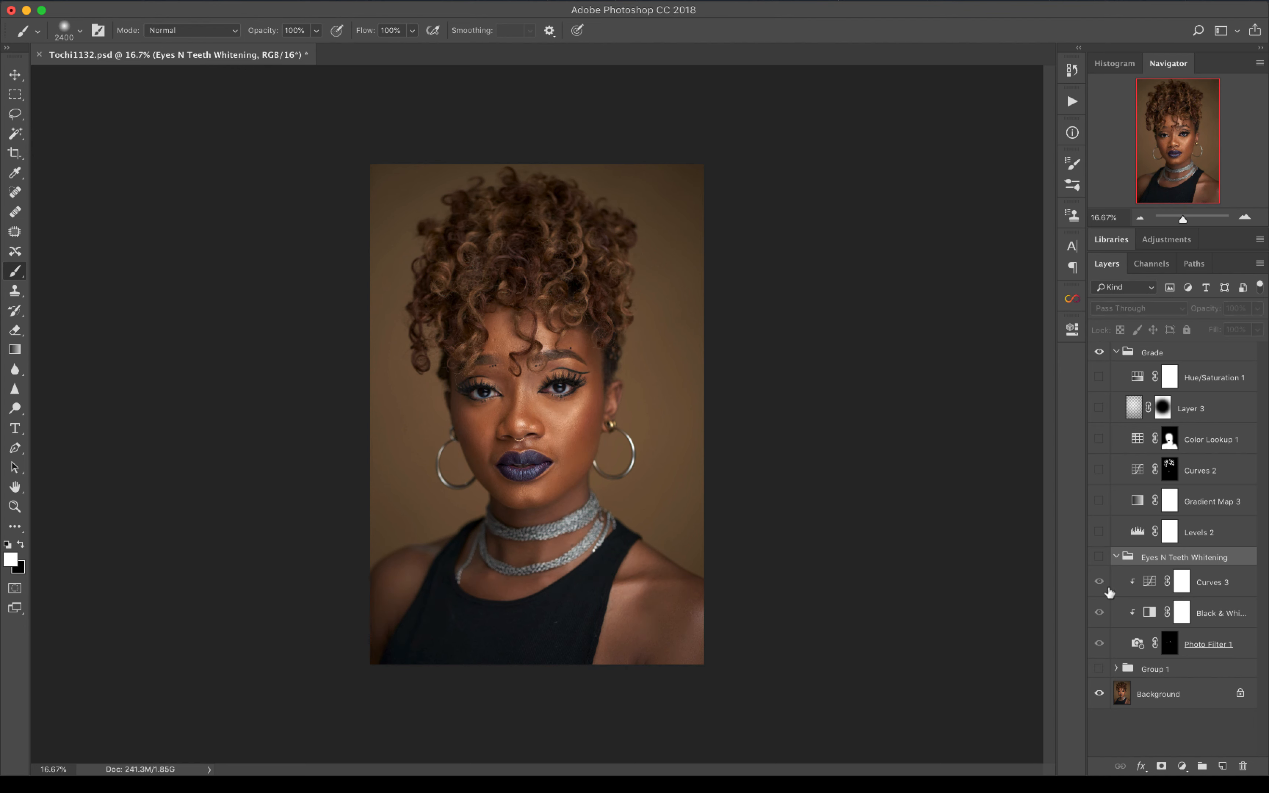
{"action": "left_click", "coordinate": [1098, 668]}
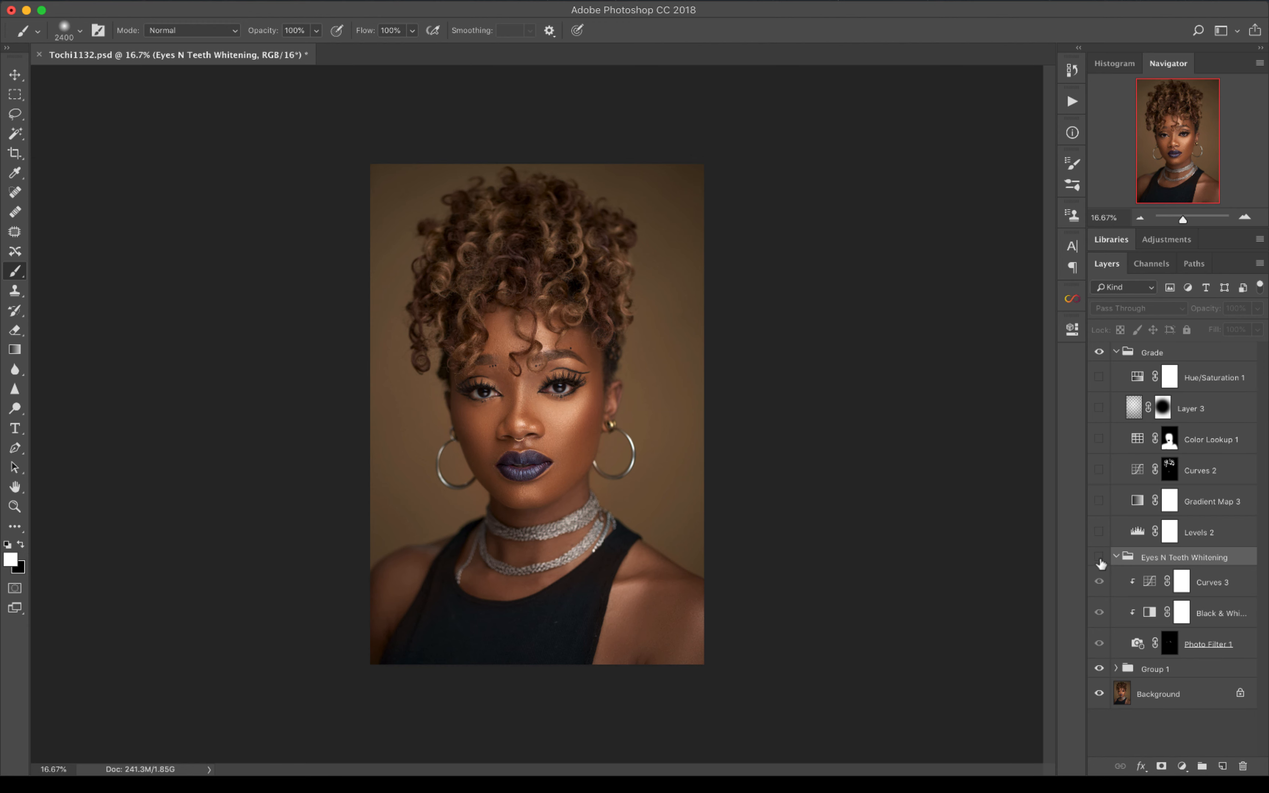
{"action": "left_click", "coordinate": [1098, 556]}
{"action": "double_click", "coordinate": [1116, 559]}
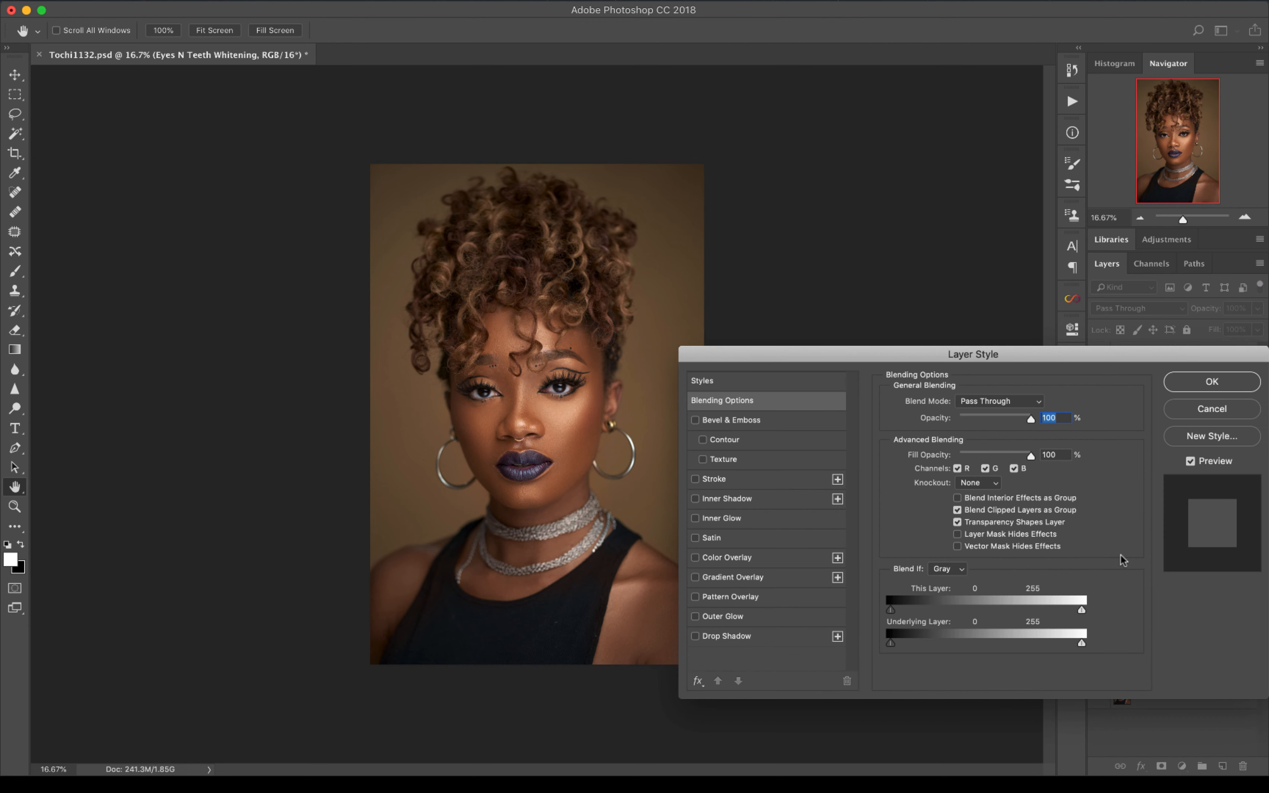
{"action": "left_click", "coordinate": [1192, 410]}
{"action": "left_click", "coordinate": [1115, 557]}
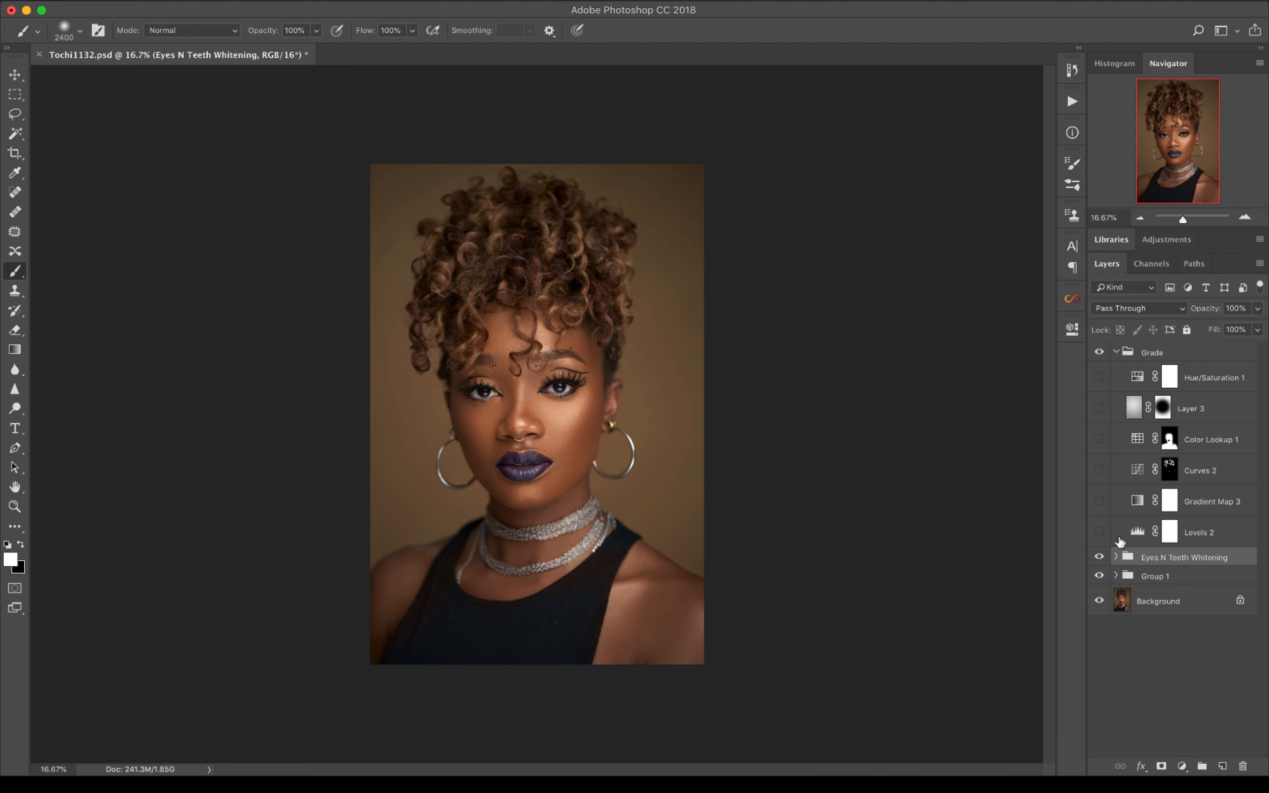
Show Levels 2, Gradient Map 3 and Curves 2 one by one to review each layer's effect
{"action": "left_click", "coordinate": [1099, 532]}
{"action": "left_click", "coordinate": [1100, 503]}
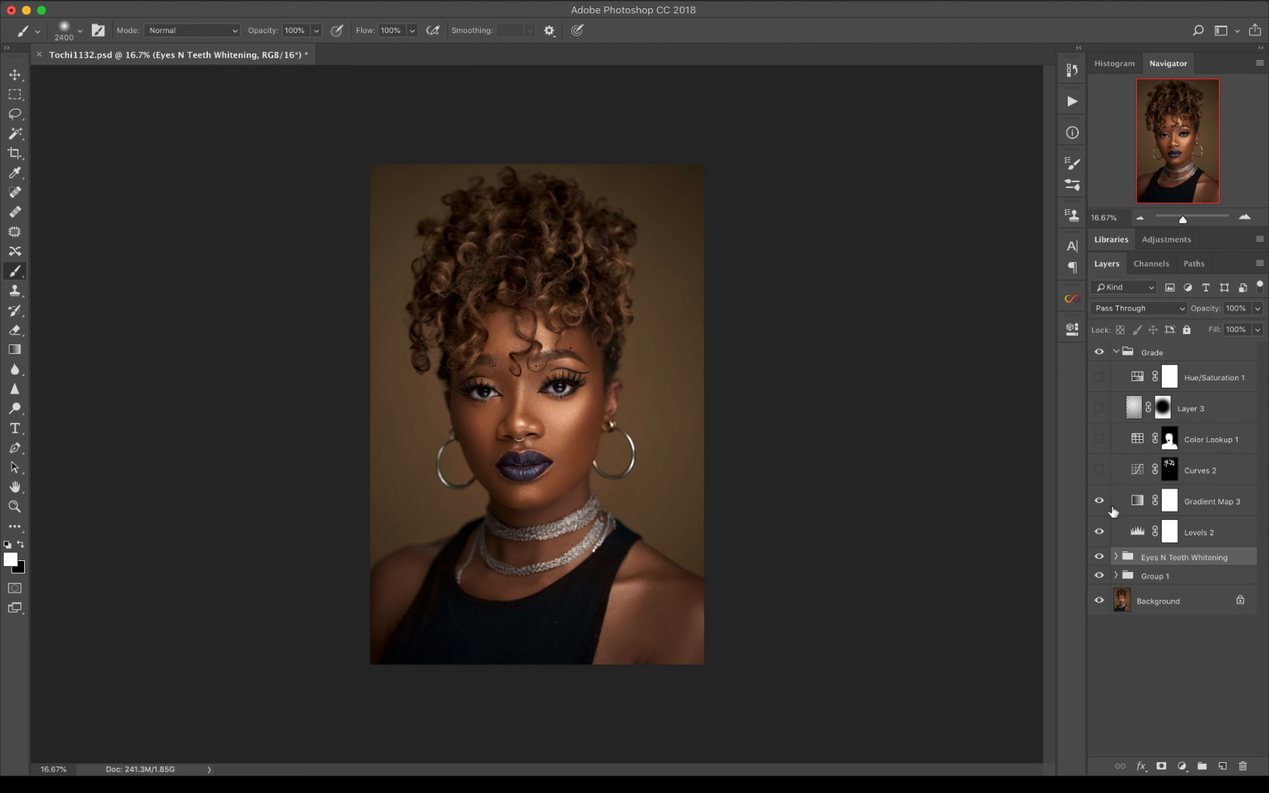
{"action": "left_click", "coordinate": [1127, 505]}
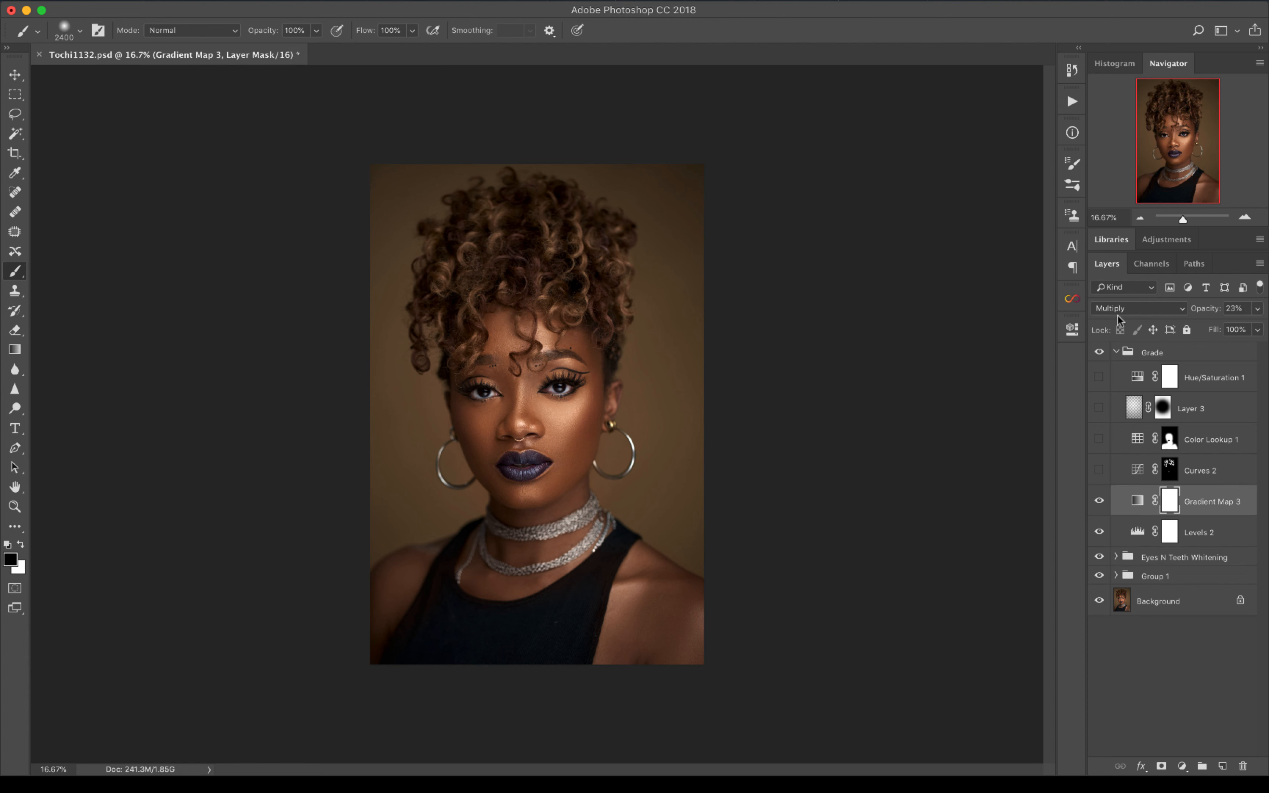
{"action": "left_click", "coordinate": [1100, 472]}
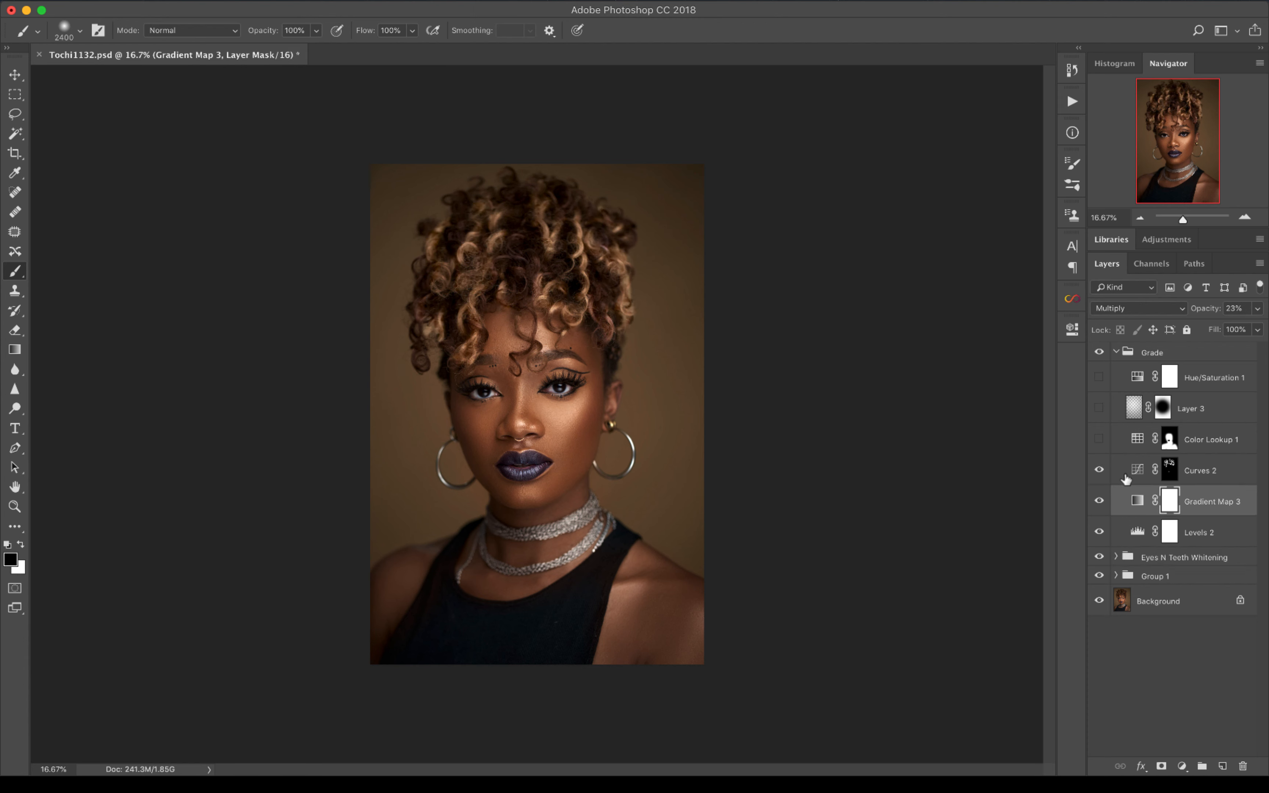
{"action": "left_click", "coordinate": [1126, 472]}
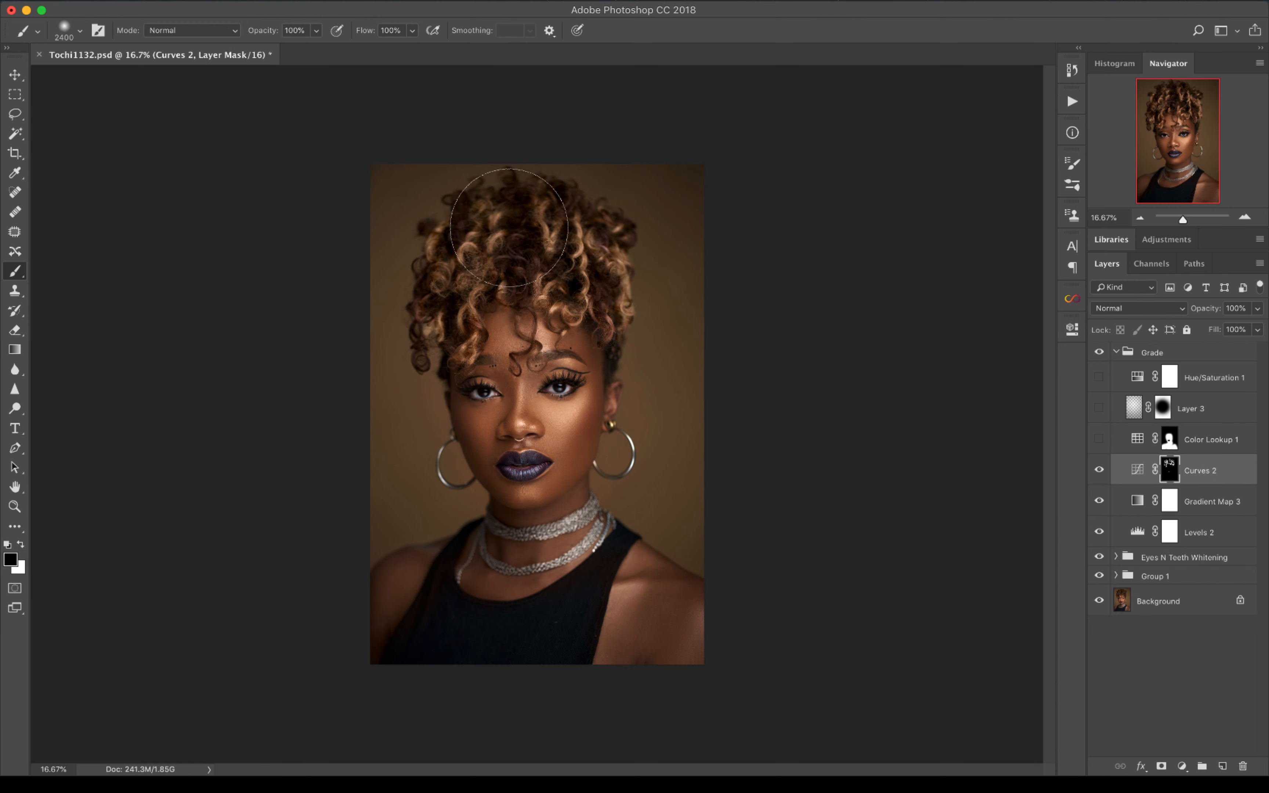
Show Color Lookup 1, Layer 3 and Hue/Saturation 1 in turn, and collapse the Grade group
{"action": "left_click", "coordinate": [1121, 443]}
{"action": "left_click", "coordinate": [1098, 439]}
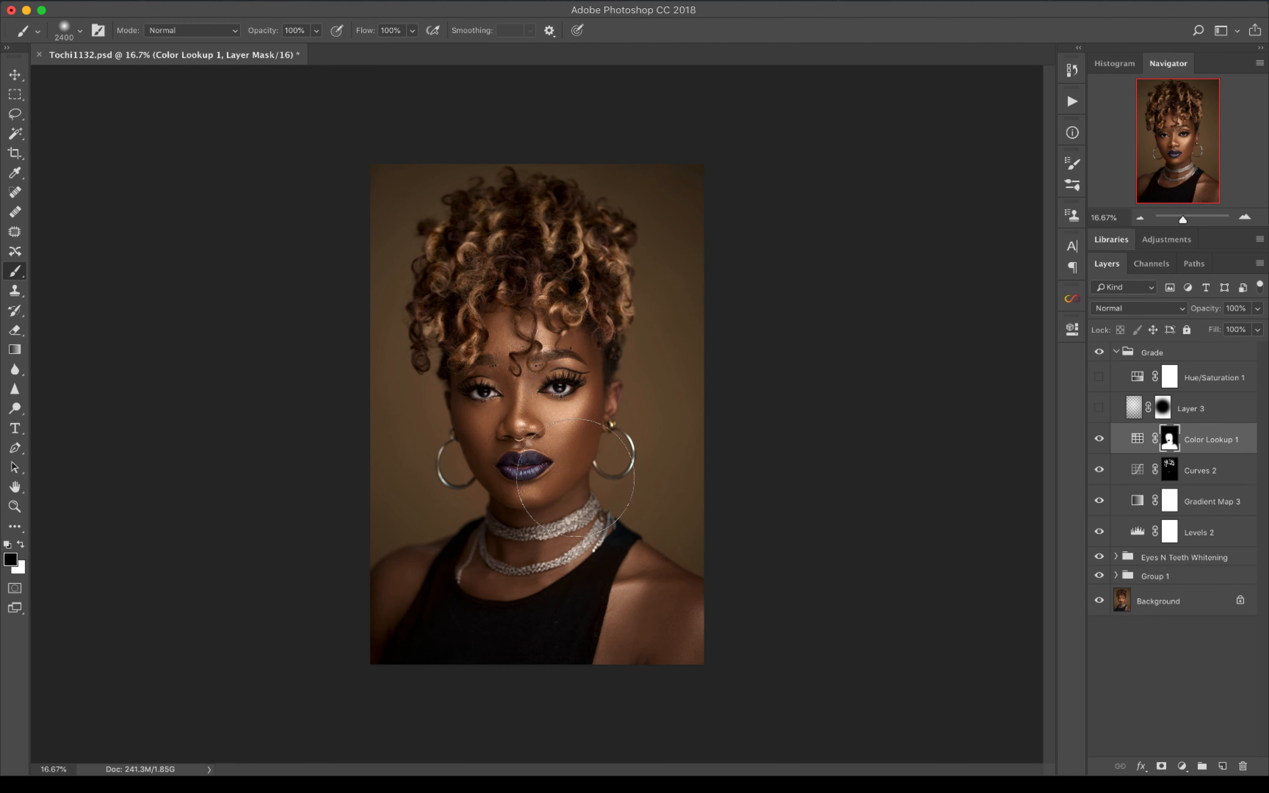
{"action": "left_click", "coordinate": [1099, 408]}
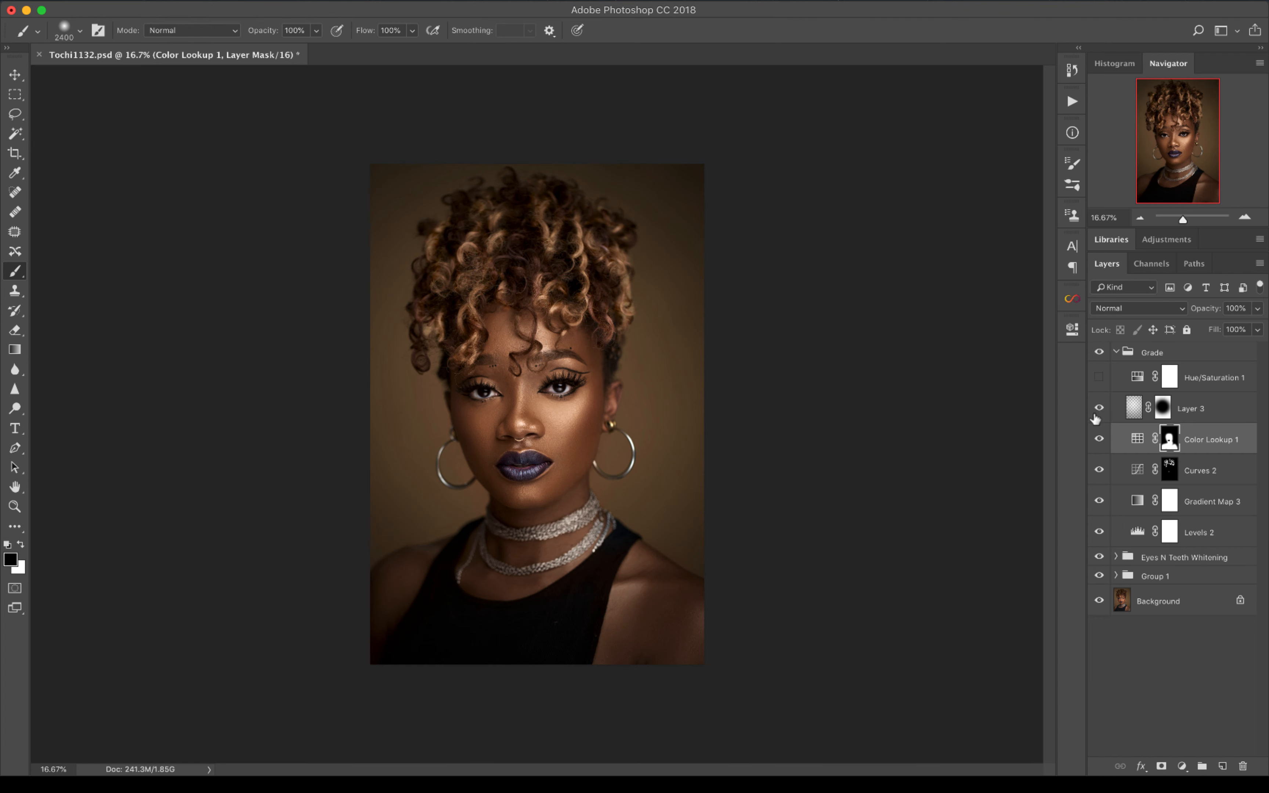
{"action": "left_click", "coordinate": [1099, 378]}
{"action": "left_click", "coordinate": [1210, 384]}
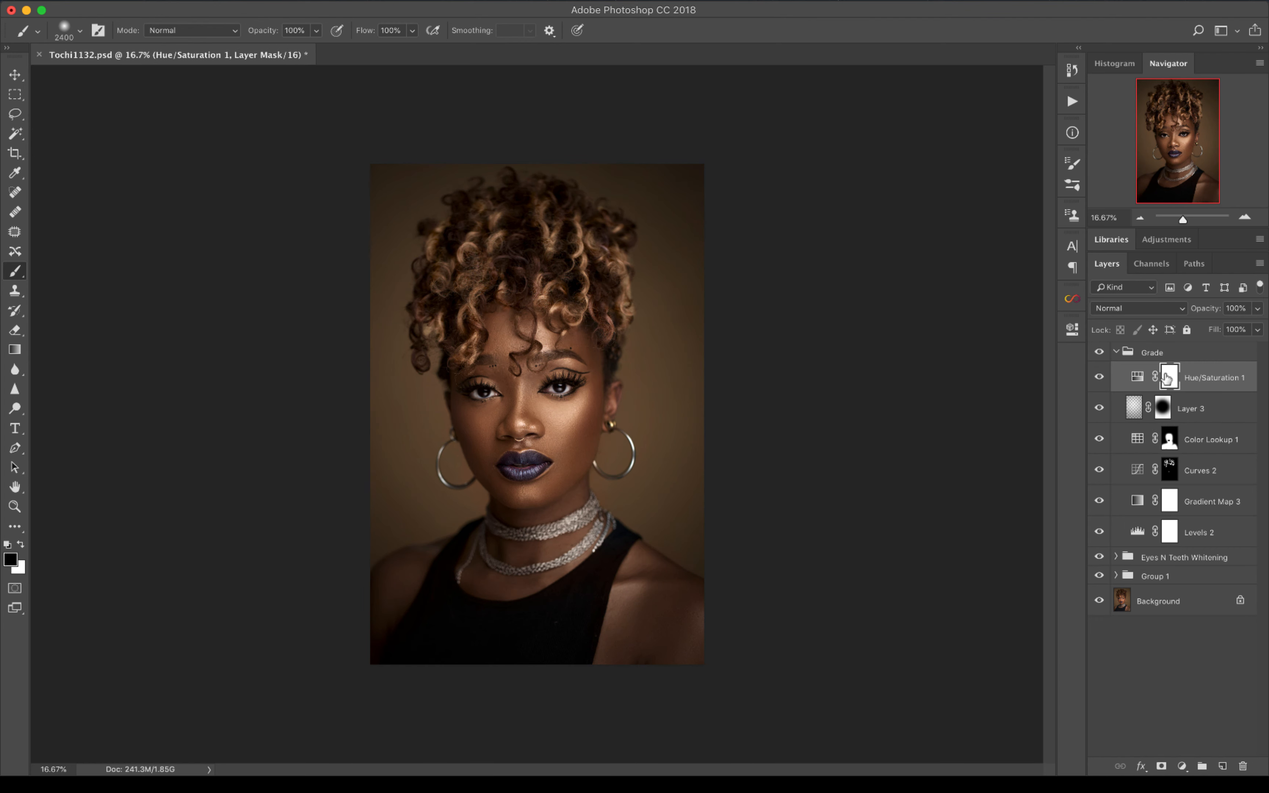
{"action": "left_click", "coordinate": [1115, 353]}
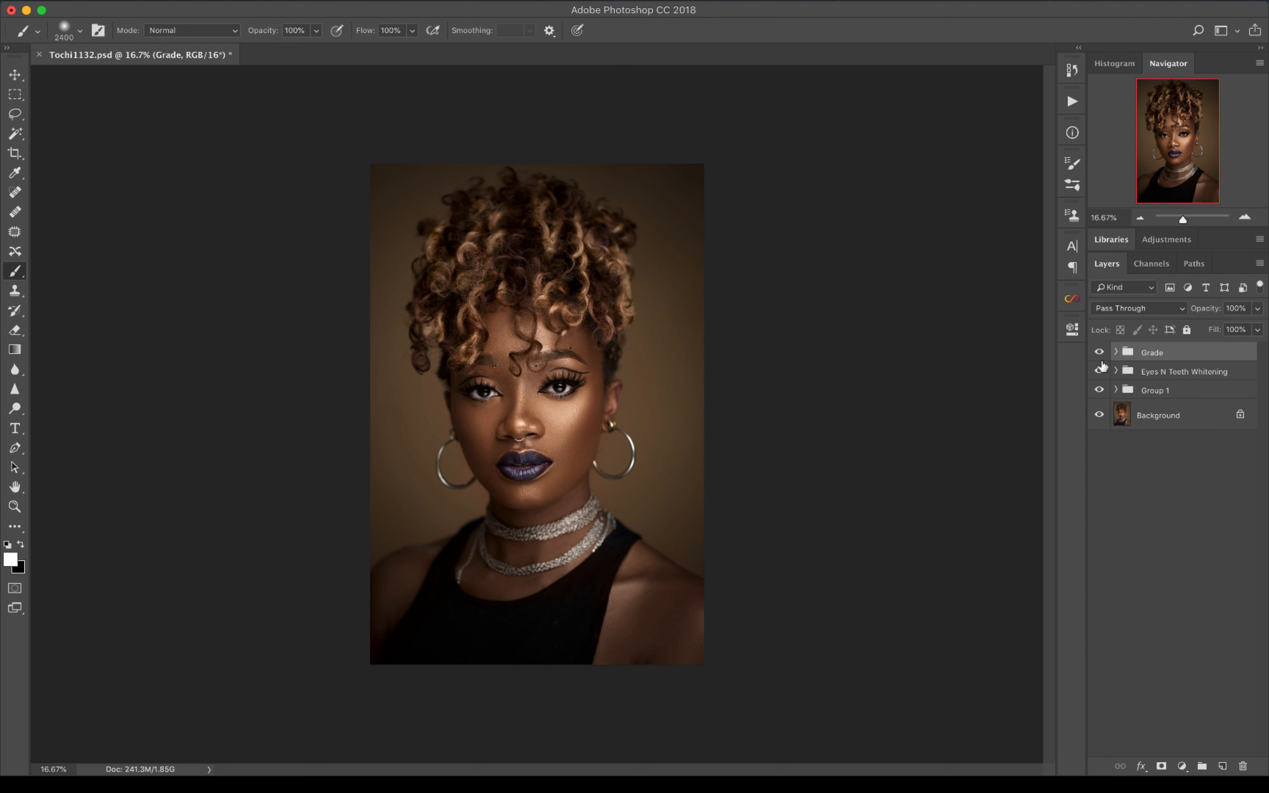